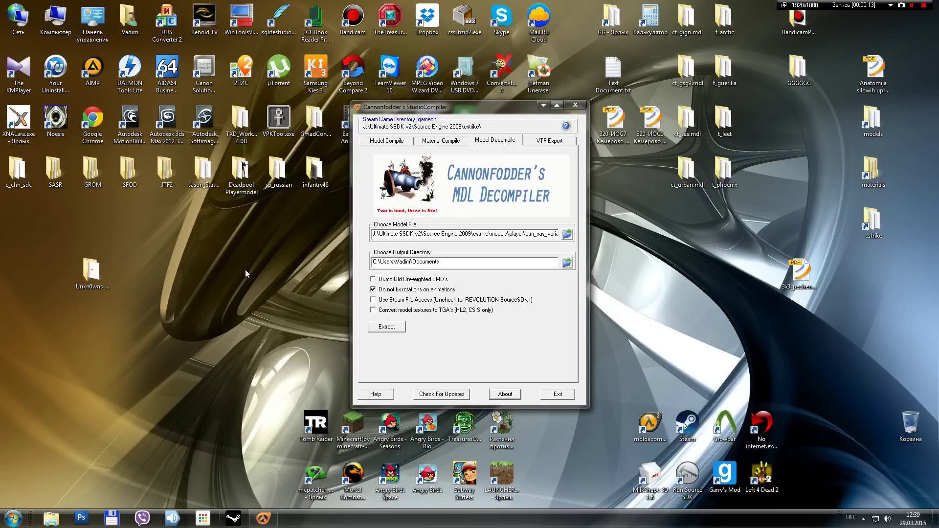
Choose v_eq_fraggrenade.mdl from the desktop folder Unkn0wns_M72\models\weapons as the model file to decompile
{"action": "left_click", "coordinate": [566, 234]}
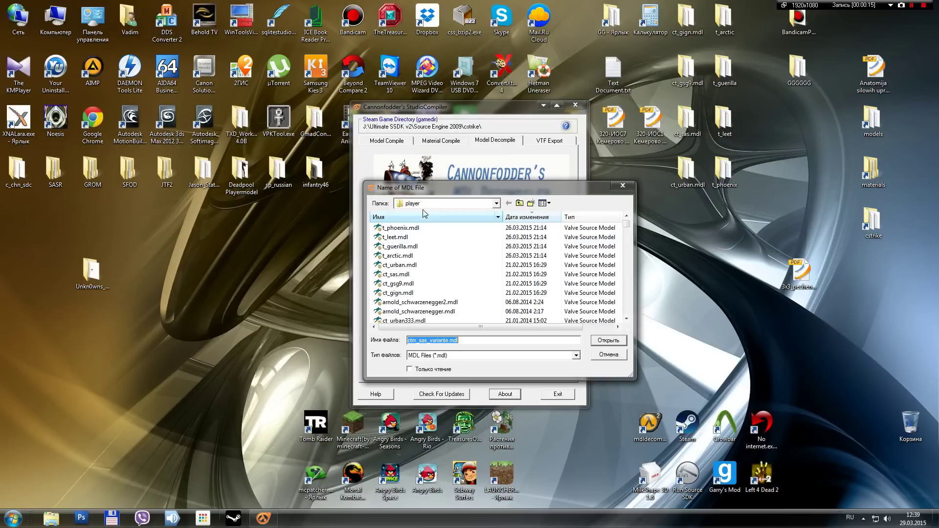
{"action": "left_click", "coordinate": [430, 204]}
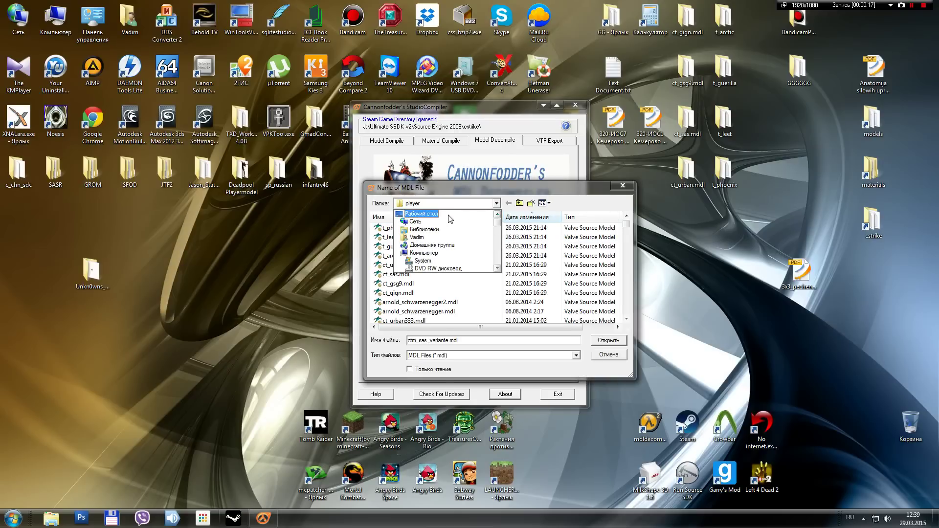
{"action": "left_click", "coordinate": [449, 215]}
{"action": "left_click_drag", "start_coordinate": [626, 243], "coordinate": [627, 267]}
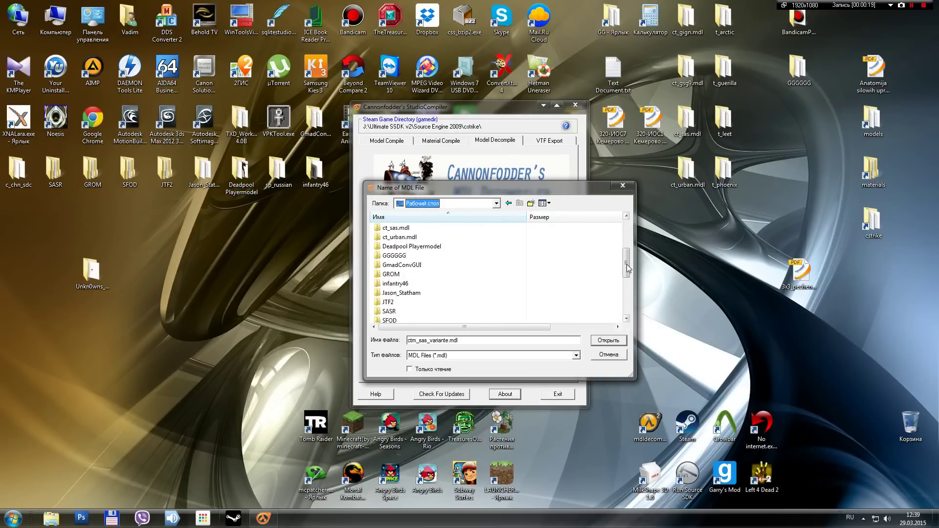
{"action": "scroll", "coordinate": [627, 268], "scroll_direction": "down", "scroll_amount": 3}
{"action": "left_click", "coordinate": [408, 304]}
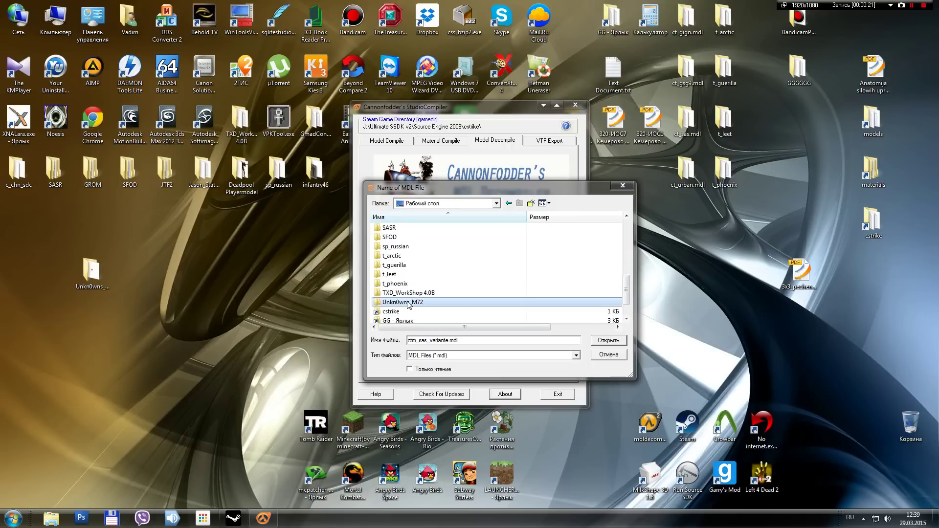
{"action": "double_click", "coordinate": [408, 302]}
{"action": "double_click", "coordinate": [397, 238]}
{"action": "double_click", "coordinate": [395, 229]}
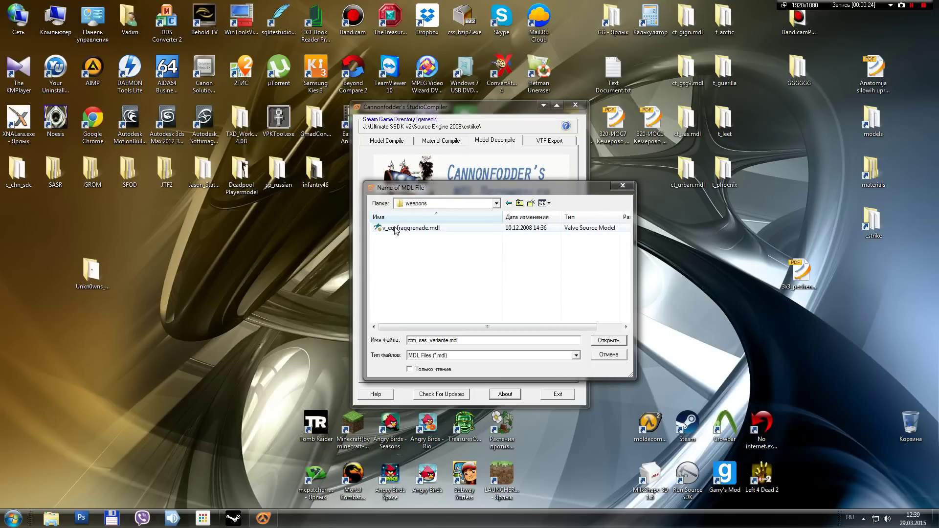
{"action": "left_click", "coordinate": [395, 229]}
{"action": "left_click", "coordinate": [613, 341]}
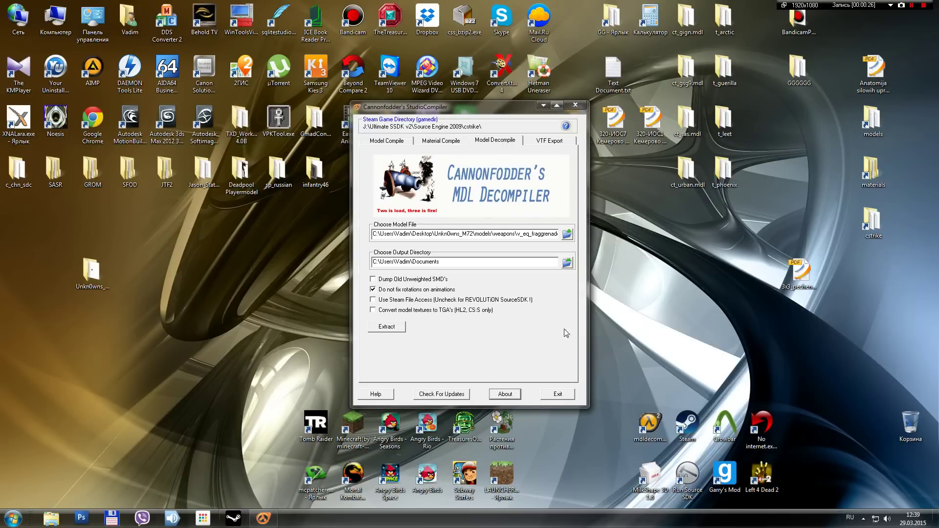
Set the decompiler's output directory to the Unkn0wns_M72 folder on the desktop
{"action": "left_click", "coordinate": [566, 263]}
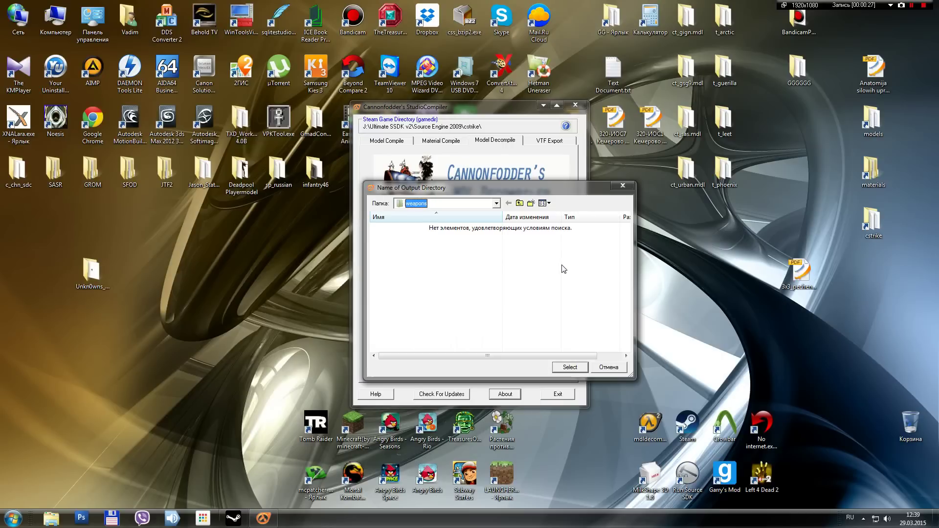
{"action": "left_click", "coordinate": [497, 203]}
{"action": "left_click", "coordinate": [450, 254]}
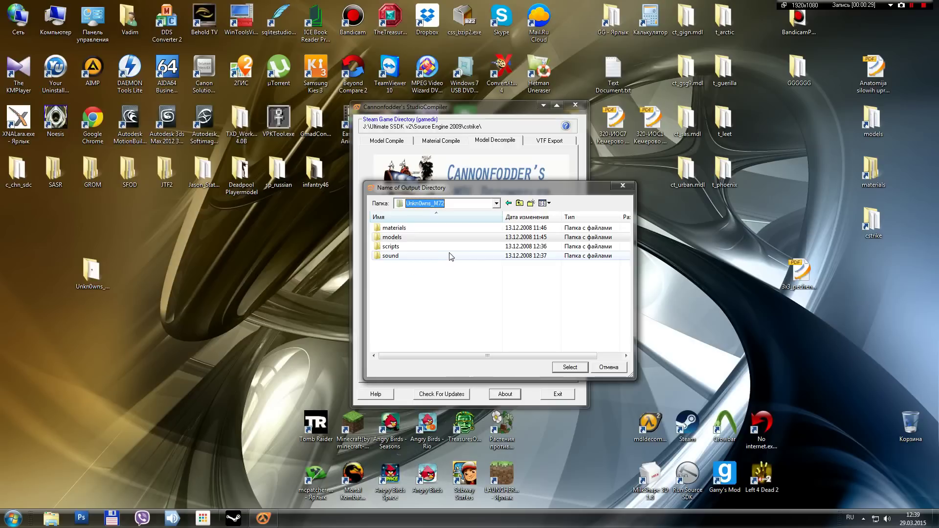
{"action": "left_click", "coordinate": [570, 367]}
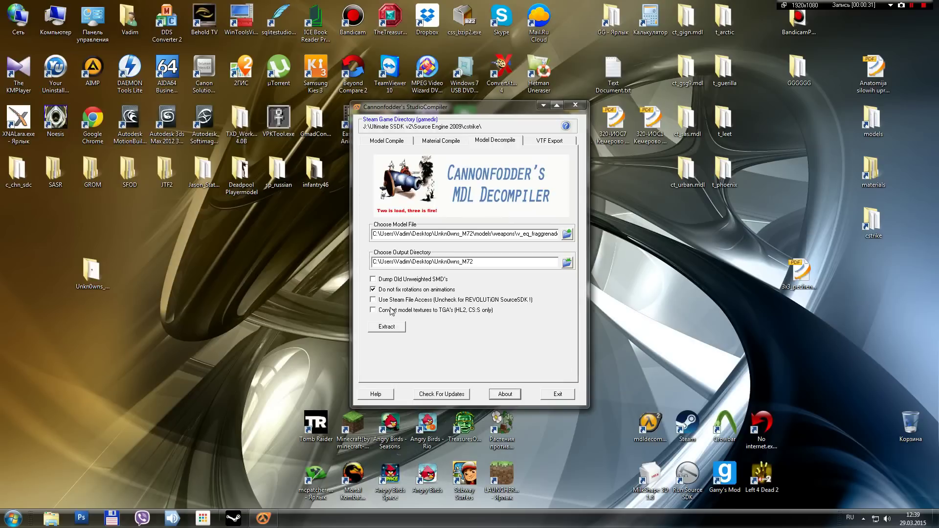
Extract the grenade model, acknowledge the status message and exit the compiler
{"action": "left_click", "coordinate": [373, 289]}
{"action": "left_click", "coordinate": [392, 331]}
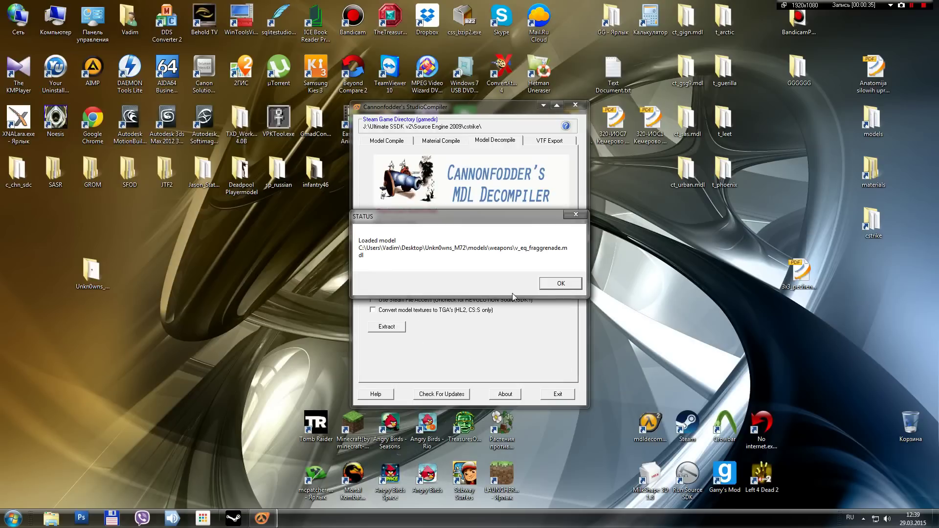
{"action": "left_click", "coordinate": [550, 288]}
{"action": "left_click", "coordinate": [495, 277]}
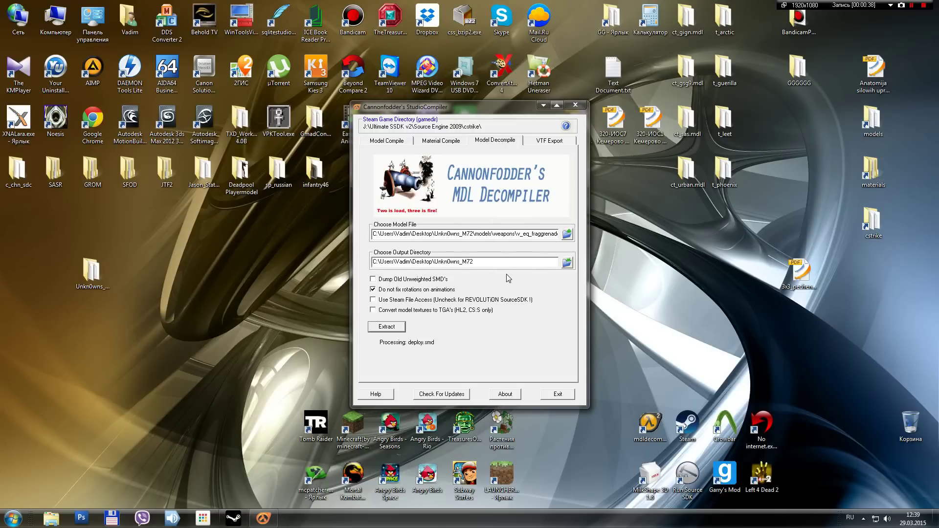
{"action": "left_click", "coordinate": [558, 394]}
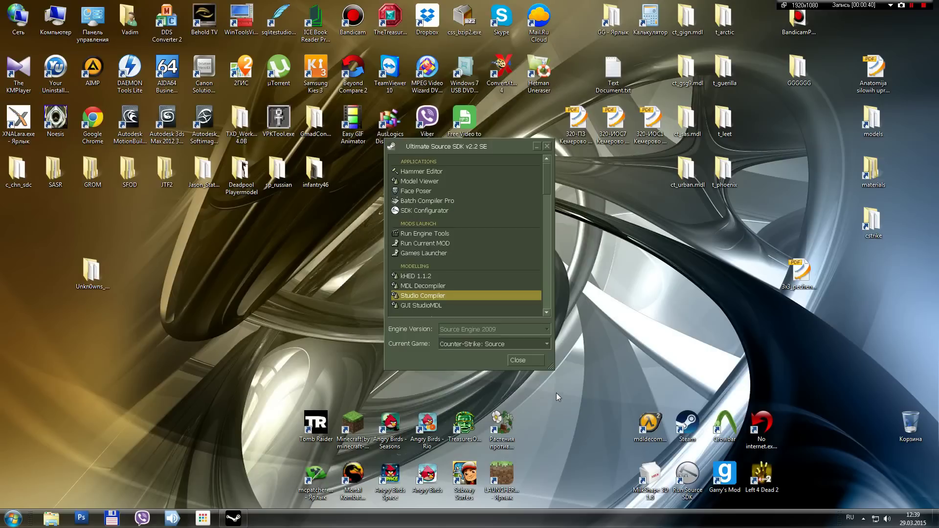
Open the desktop folder Unkn0wns_M72, sort it by modification date and open mdldecompiler.qc in the text editor
{"action": "double_click", "coordinate": [91, 271]}
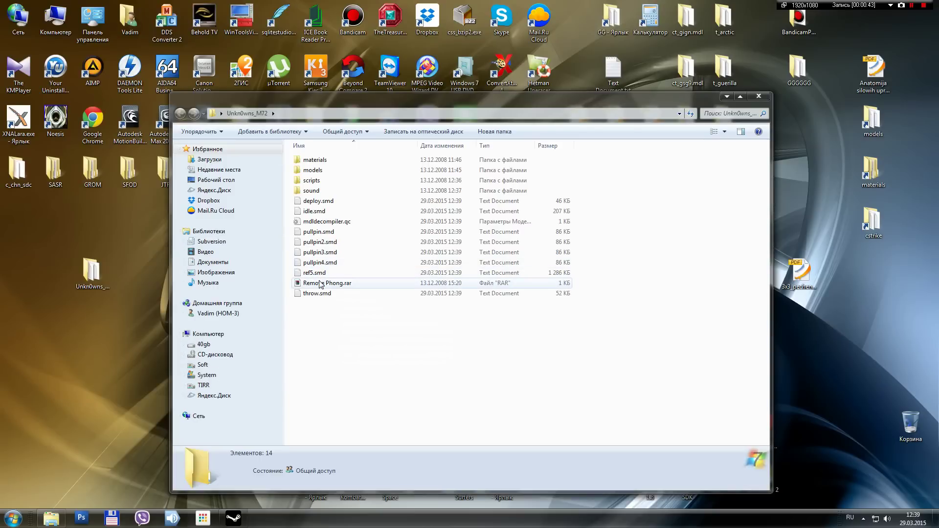
{"action": "left_click", "coordinate": [446, 146]}
{"action": "left_click_drag", "start_coordinate": [587, 161], "coordinate": [365, 240]}
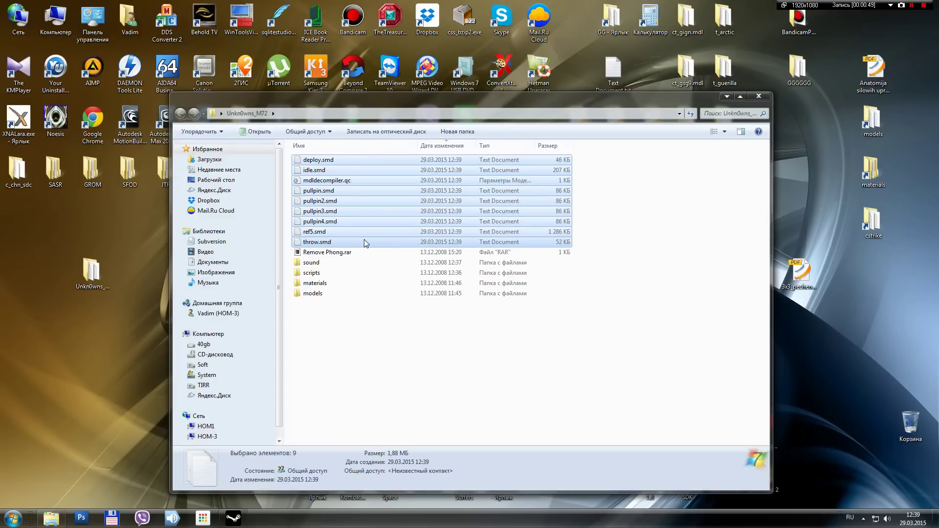
{"action": "left_click", "coordinate": [336, 184]}
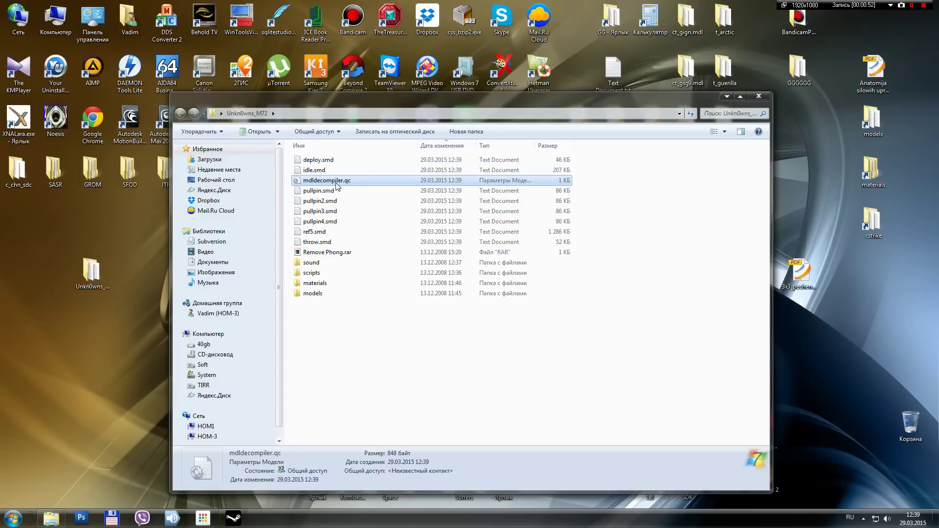
{"action": "double_click", "coordinate": [327, 180]}
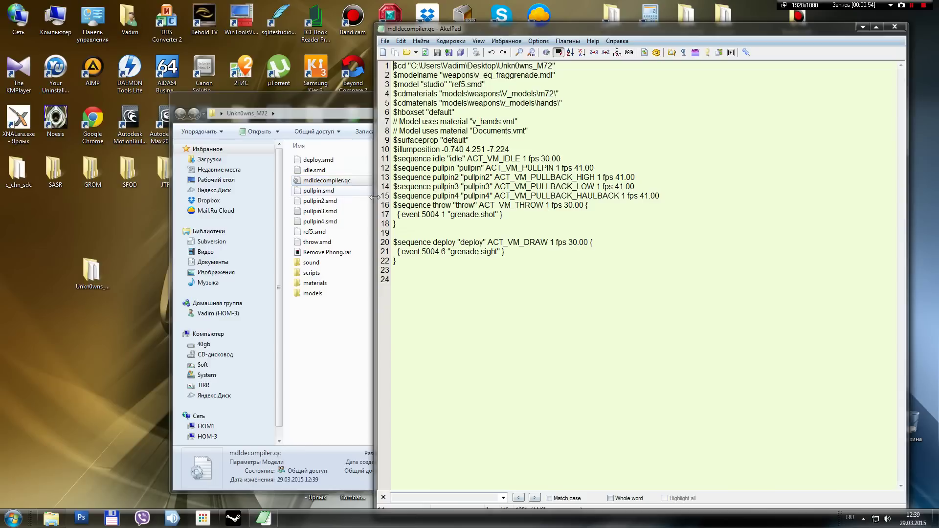
{"action": "left_click_drag", "start_coordinate": [570, 29], "coordinate": [485, 229]}
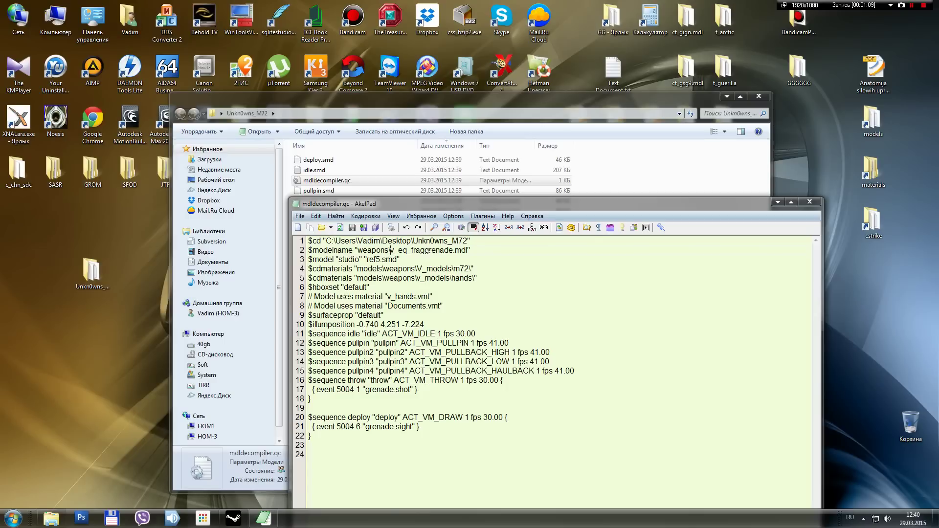
Insert "server\" before v_eq_fraggrenade.mdl in the $modelname path of mdldecompiler.qc
{"action": "type", "text": "ыу"}
{"action": "key", "text": "BackSpace"}
{"action": "key", "text": "BackSpace"}
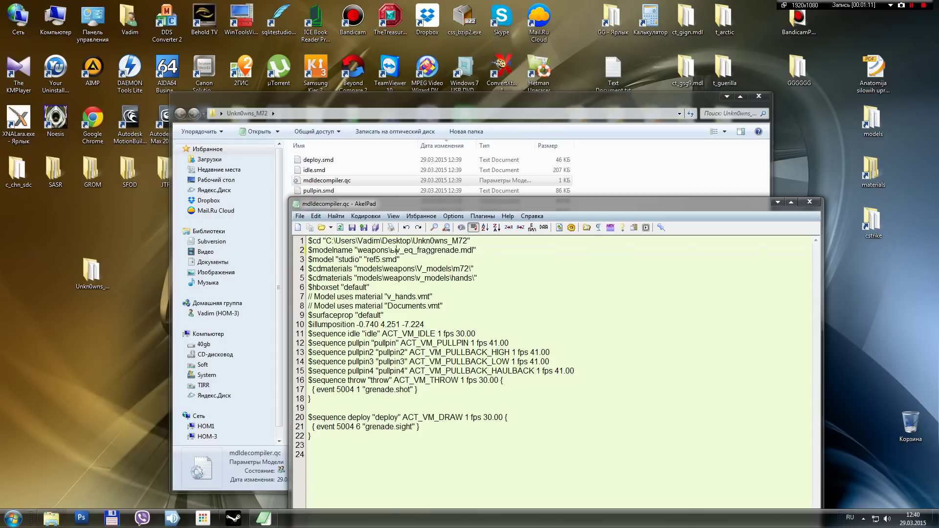
{"action": "key", "text": "alt+shift"}
{"action": "type", "text": "ser"}
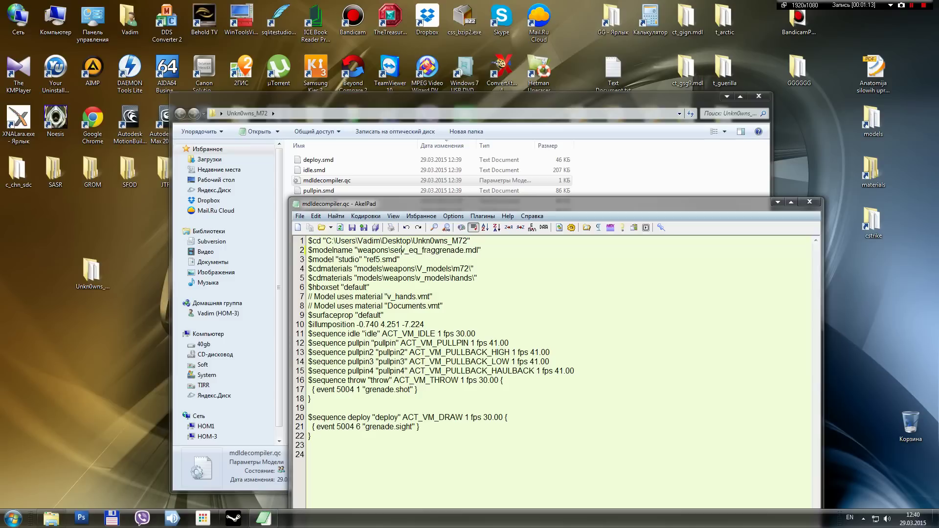
{"action": "type", "text": "ver"}
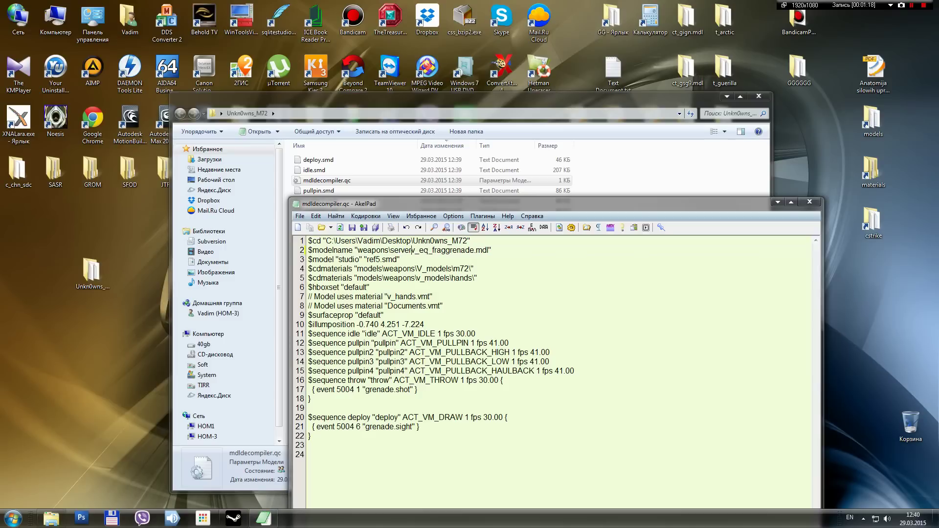
{"action": "type", "text": "\\"}
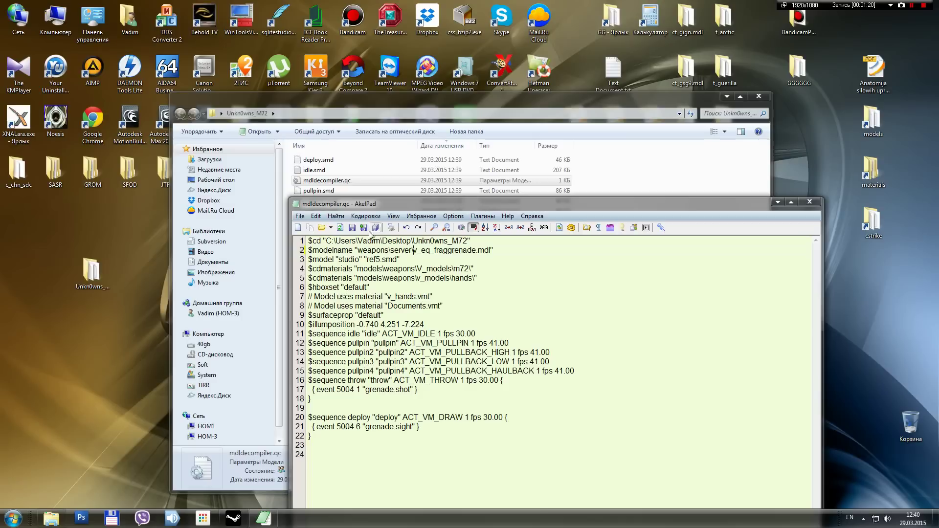
Copy the line "$origin 0 0 0 -90" from demon.qc in the desktop folder GGGGGG, then close that file and folder
{"action": "double_click", "coordinate": [798, 69]}
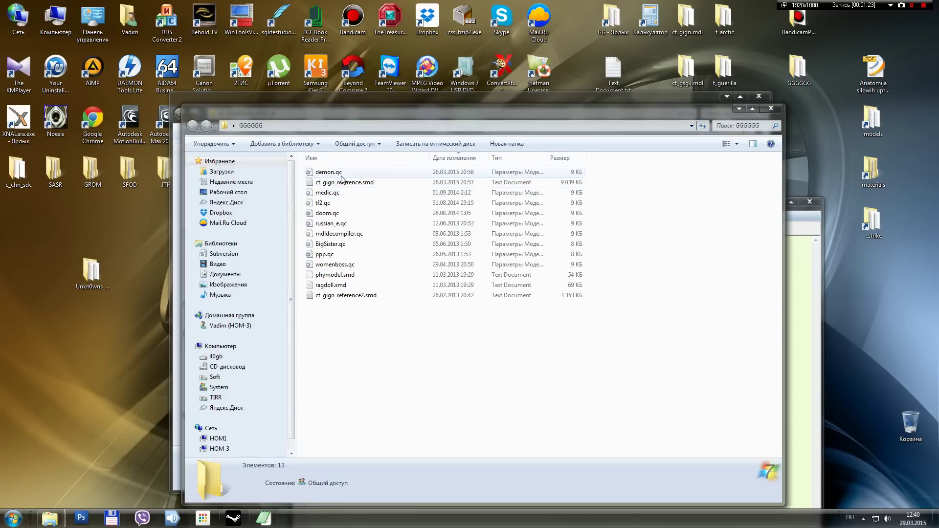
{"action": "left_click", "coordinate": [337, 193]}
{"action": "double_click", "coordinate": [328, 173]}
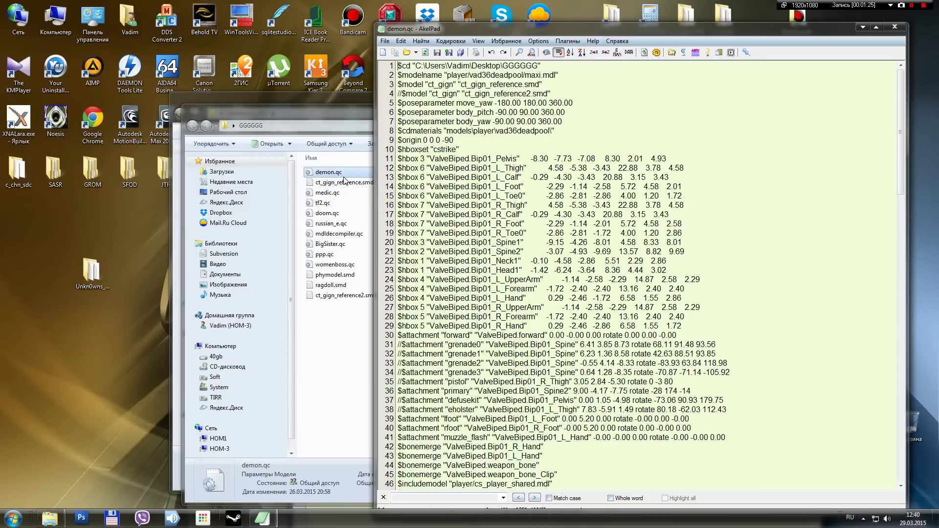
{"action": "left_click_drag", "start_coordinate": [454, 140], "coordinate": [402, 140]}
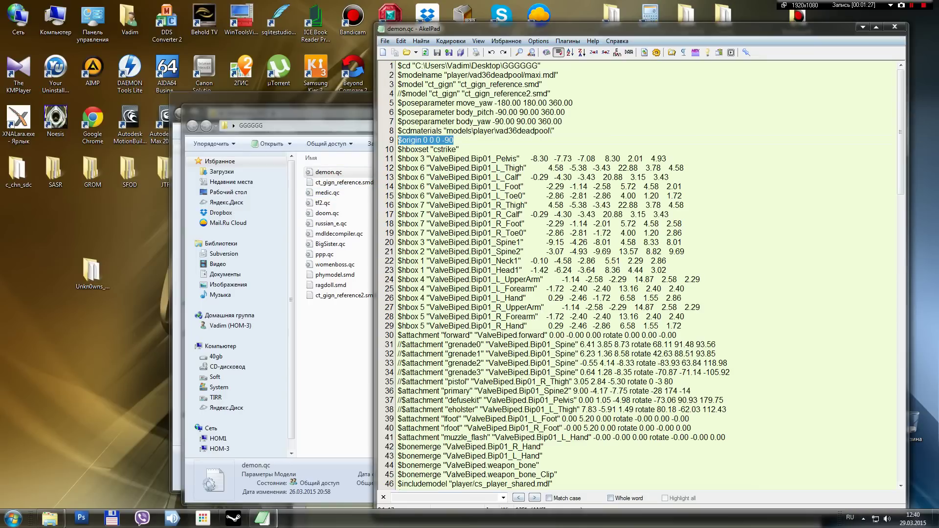
{"action": "right_click", "coordinate": [406, 142]}
{"action": "left_click", "coordinate": [440, 184]}
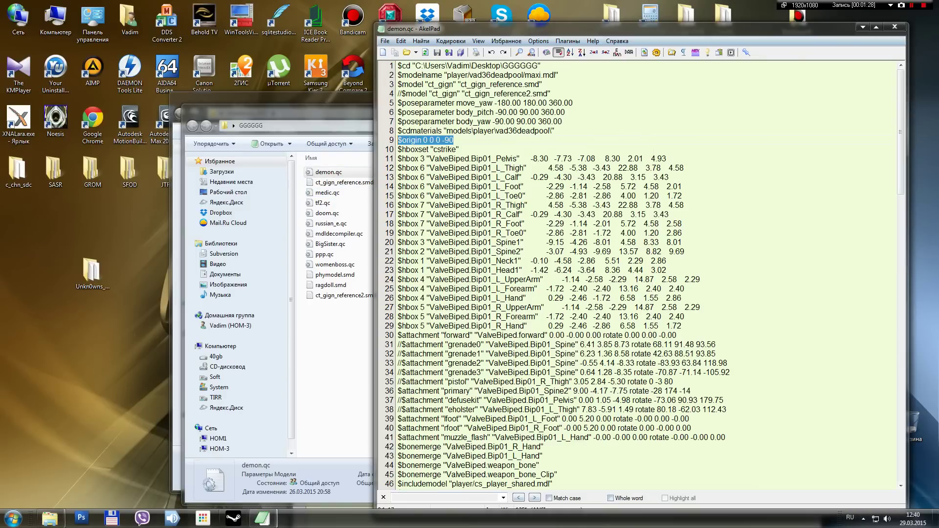
{"action": "left_click", "coordinate": [876, 27]}
{"action": "left_click", "coordinate": [772, 109]}
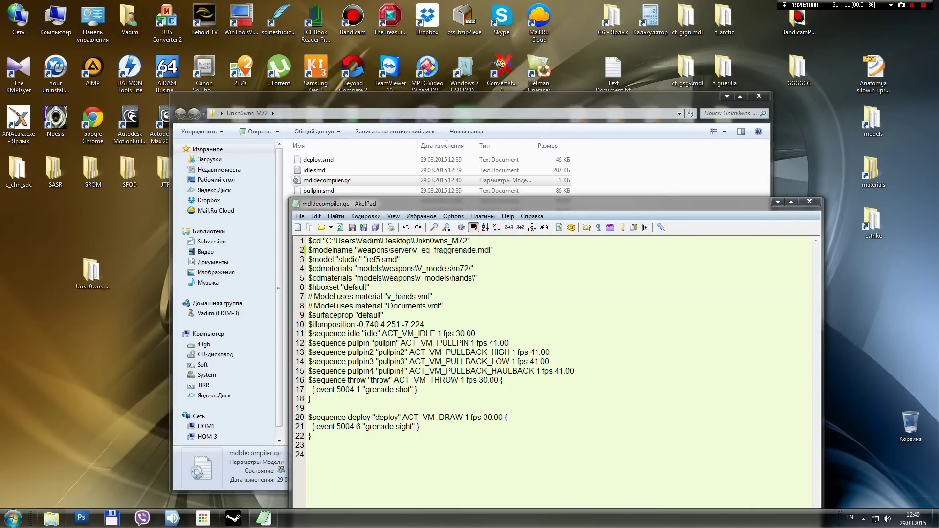
Paste the copied $origin line on a new line below $hboxset, save mdldecompiler.qc, and close the file and its folder
{"action": "key", "text": "Return"}
{"action": "right_click", "coordinate": [311, 295]}
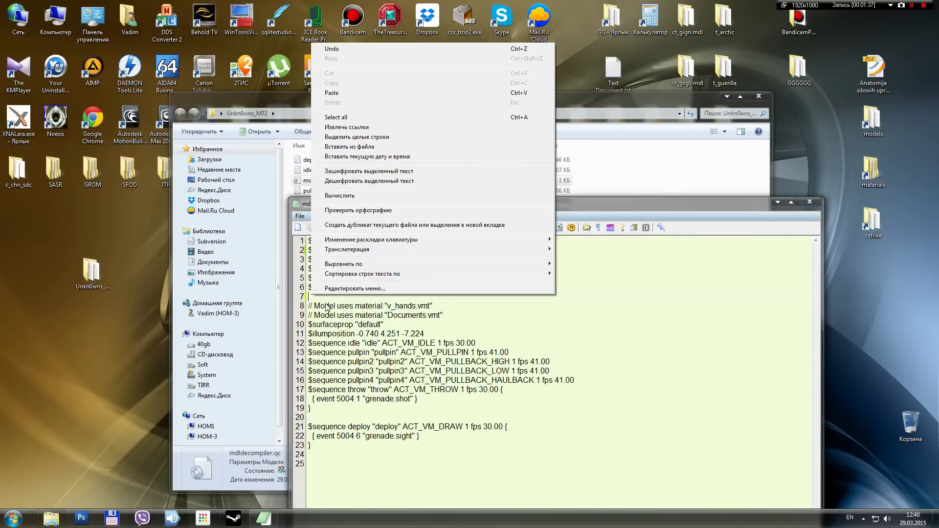
{"action": "left_click", "coordinate": [360, 93]}
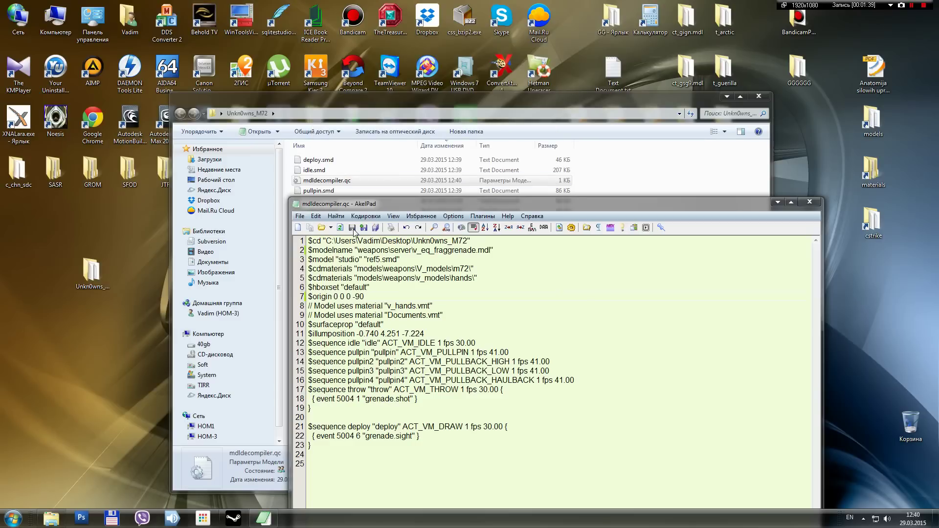
{"action": "left_click", "coordinate": [810, 202]}
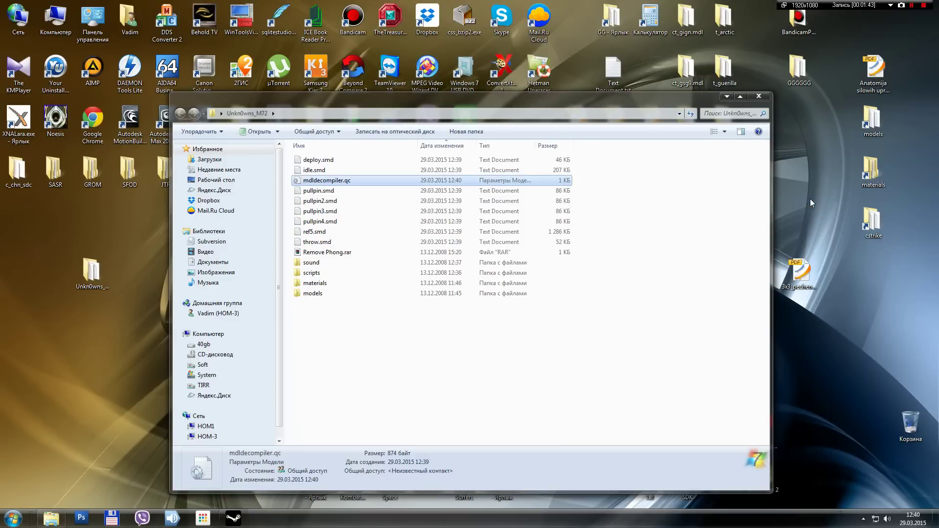
{"action": "left_click", "coordinate": [759, 96]}
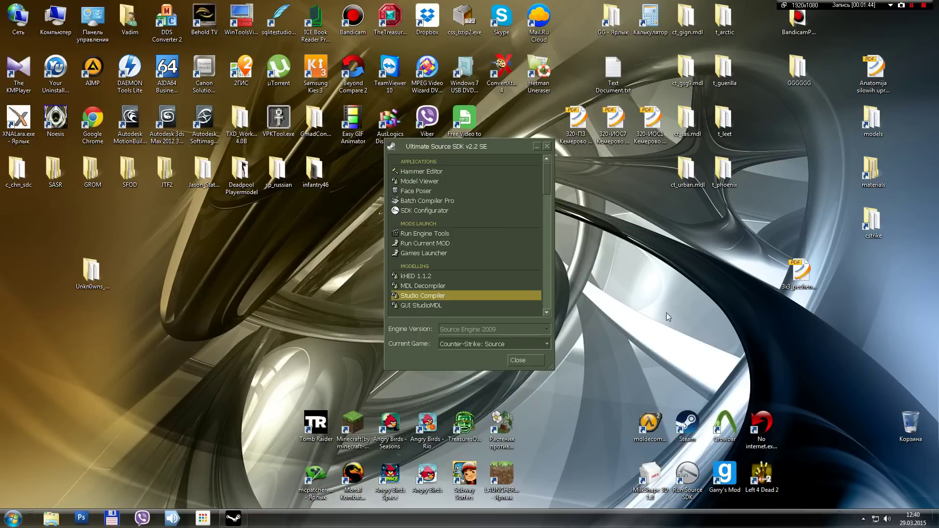
Launch Studio Compiler from the Ultimate Source SDK and show its model compile settings for an existing QC file
{"action": "double_click", "coordinate": [432, 295]}
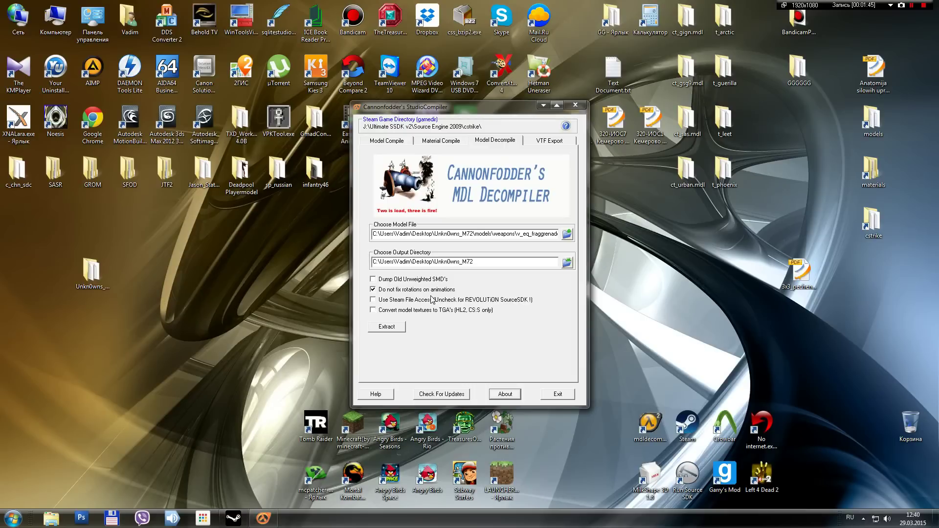
{"action": "left_click", "coordinate": [427, 143]}
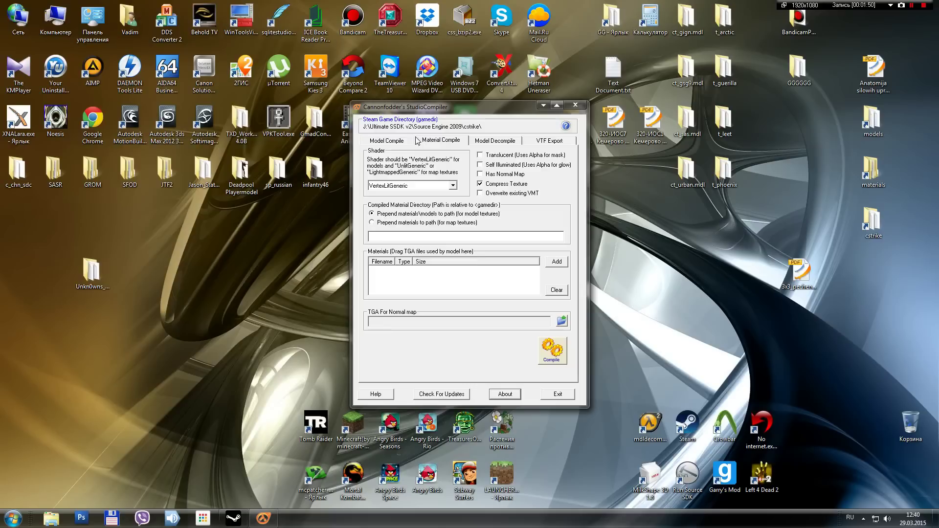
{"action": "left_click", "coordinate": [400, 141]}
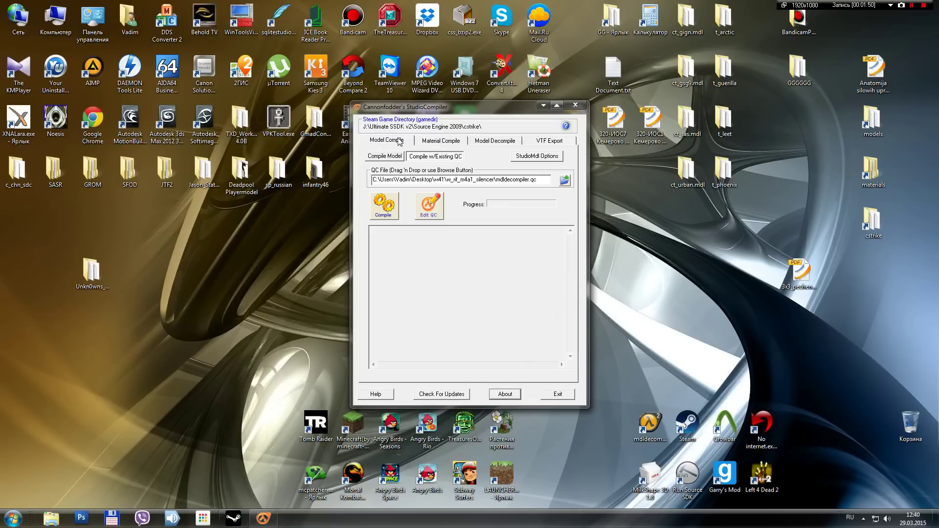
Load mdldecompiler.qc from the desktop folder Unkn0wns_M72 as the QC file and try to compile it
{"action": "left_click", "coordinate": [565, 181]}
{"action": "left_click", "coordinate": [495, 203]}
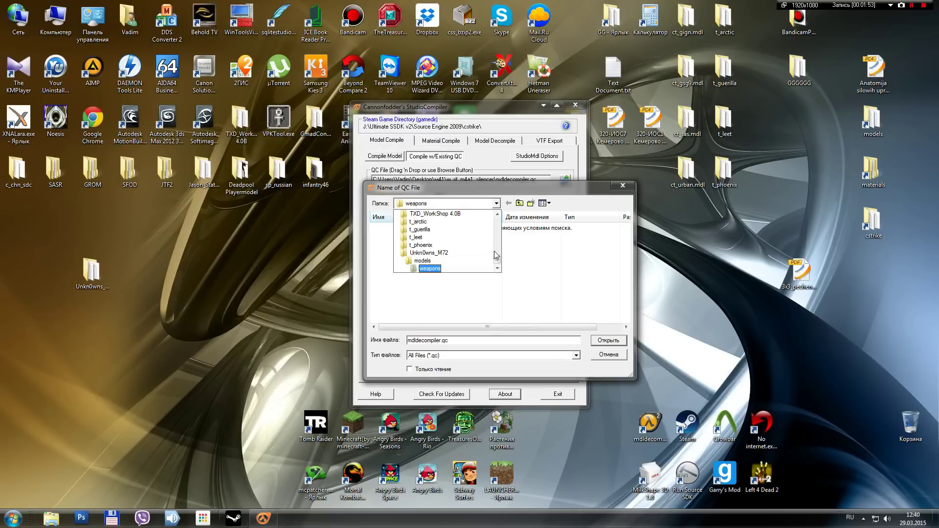
{"action": "left_click_drag", "start_coordinate": [495, 260], "coordinate": [496, 215]}
{"action": "left_click", "coordinate": [458, 207]}
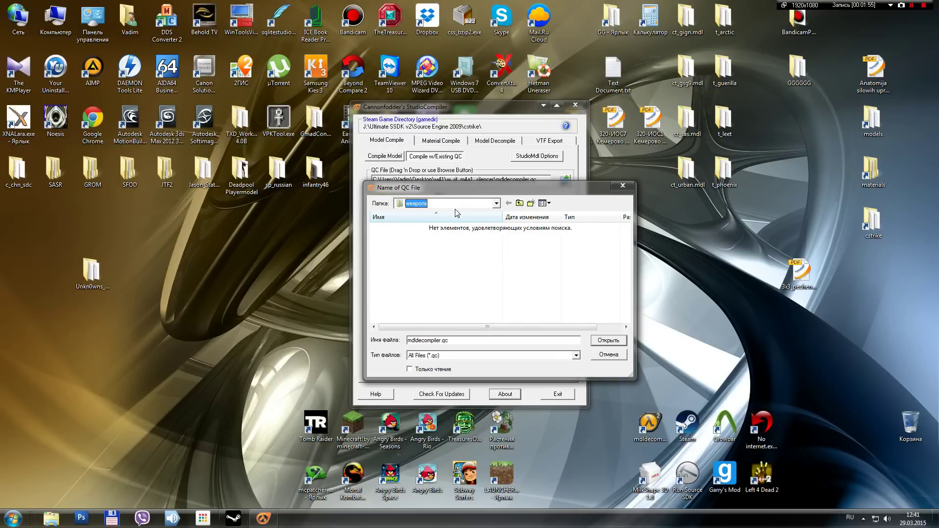
{"action": "left_click", "coordinate": [496, 203]}
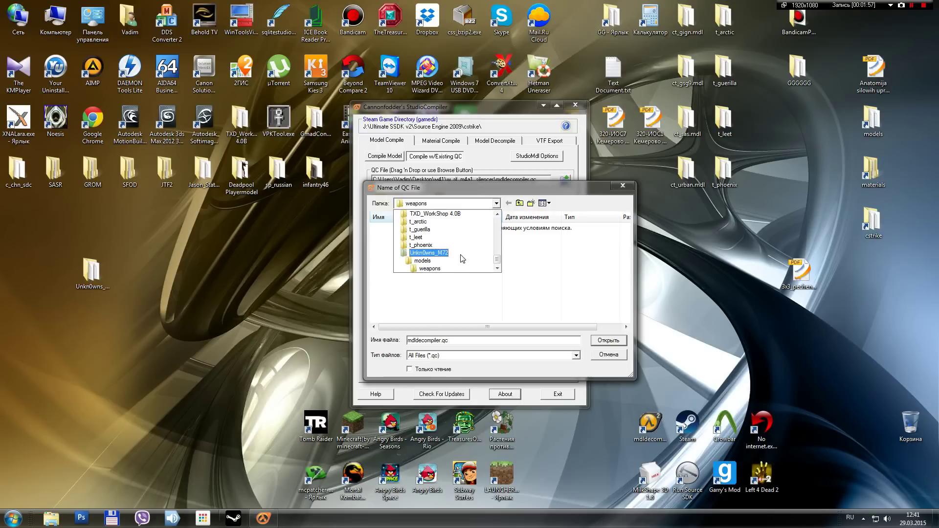
{"action": "left_click", "coordinate": [428, 253]}
{"action": "left_click", "coordinate": [440, 264]}
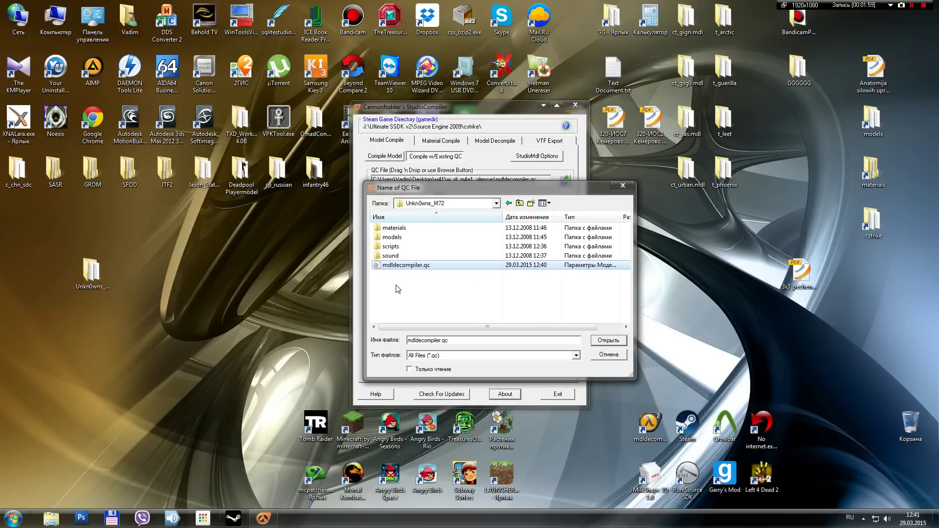
{"action": "left_click", "coordinate": [604, 342]}
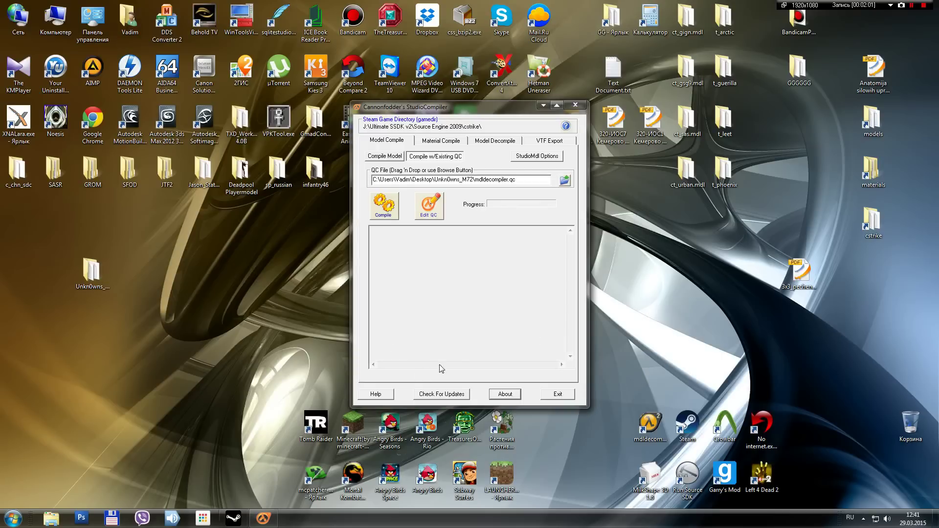
{"action": "left_click", "coordinate": [384, 205]}
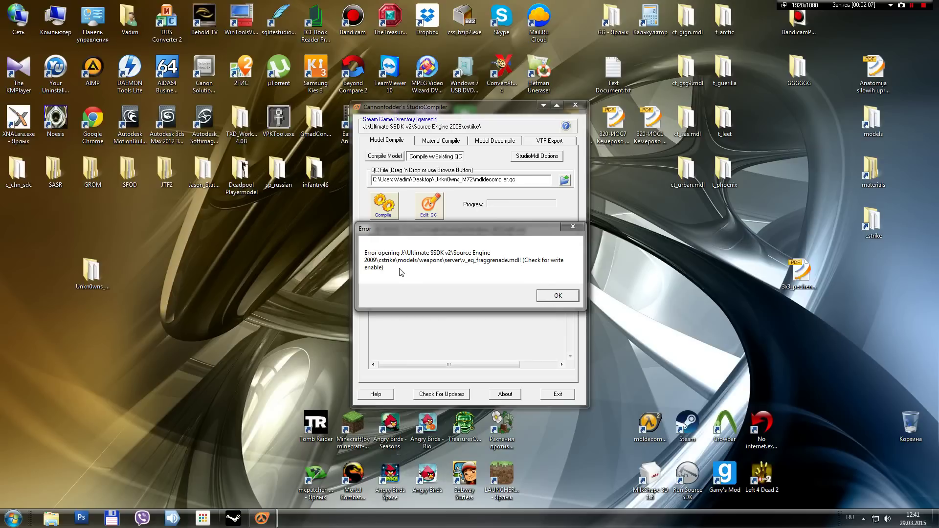
{"action": "left_click", "coordinate": [557, 295]}
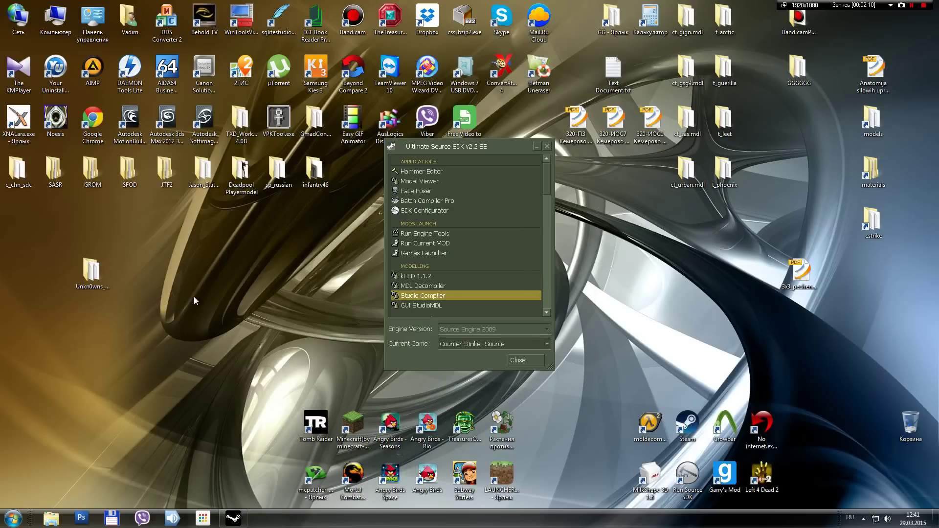
Copy the folder name "server" from the $modelname path of mdldecompiler.qc in the desktop folder Unkn0wns_M72, then close the file
{"action": "double_click", "coordinate": [92, 271]}
{"action": "double_click", "coordinate": [323, 160]}
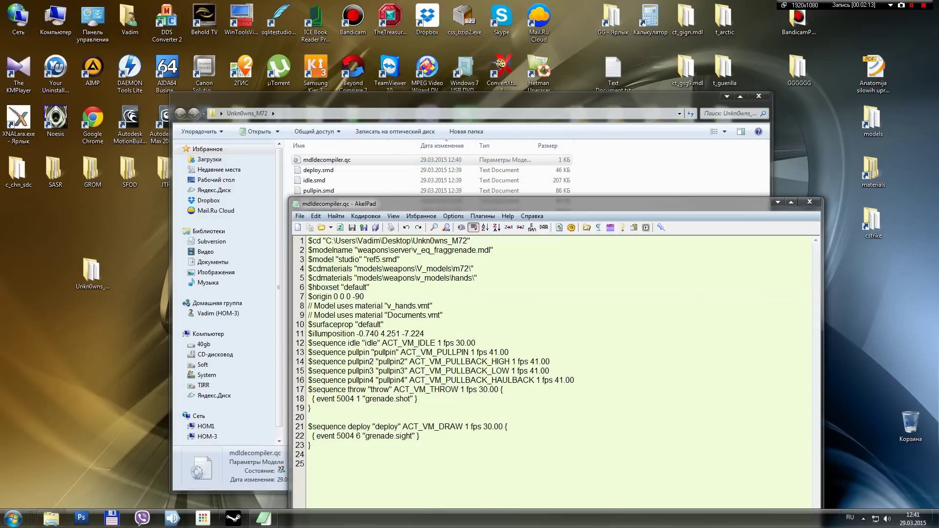
{"action": "left_click_drag", "start_coordinate": [411, 250], "coordinate": [394, 250]}
{"action": "right_click", "coordinate": [400, 255]}
{"action": "left_click", "coordinate": [416, 288]}
{"action": "left_click", "coordinate": [816, 201]}
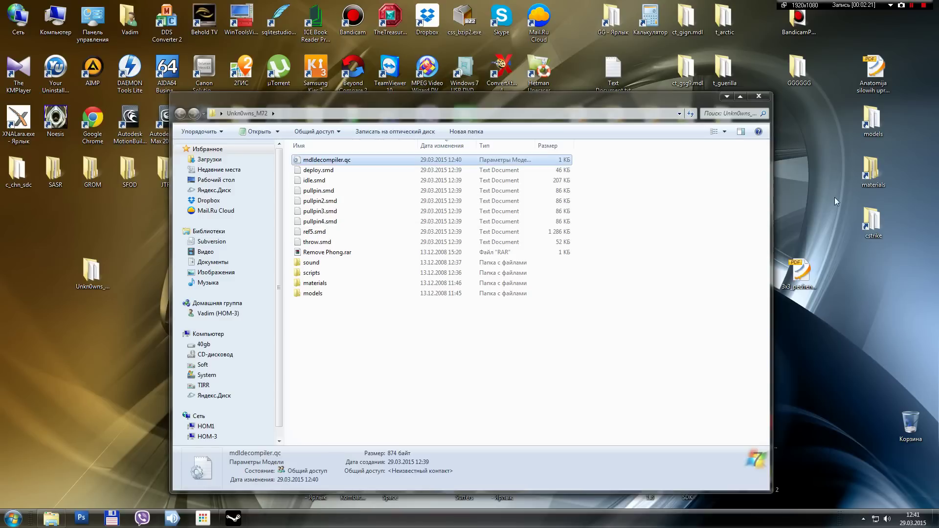
Open the models\weapons folder inside the cstrike game directory from its desktop shortcut
{"action": "double_click", "coordinate": [872, 219]}
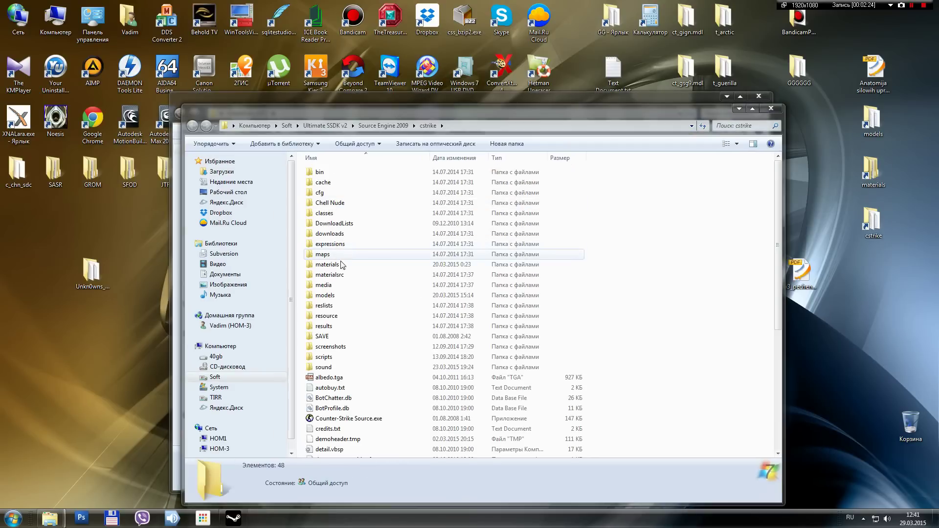
{"action": "double_click", "coordinate": [336, 295]}
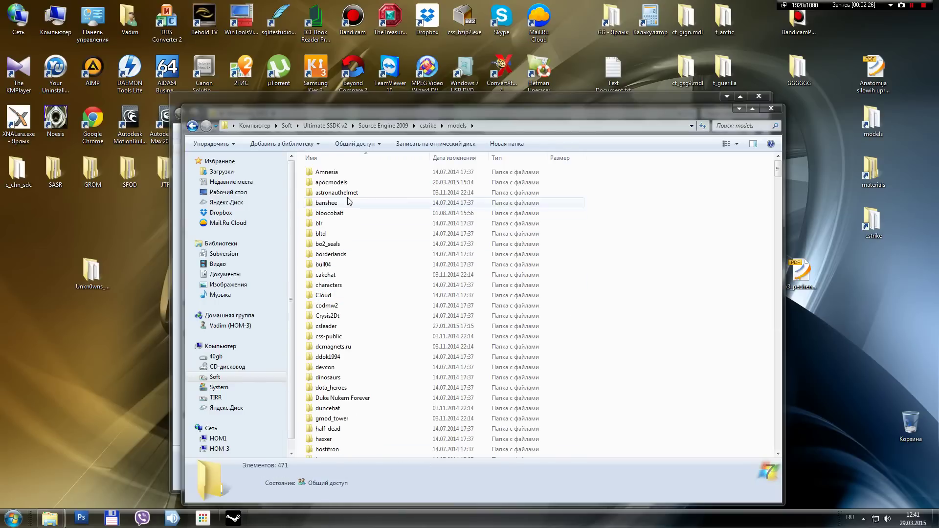
{"action": "left_click_drag", "start_coordinate": [779, 168], "coordinate": [761, 209]}
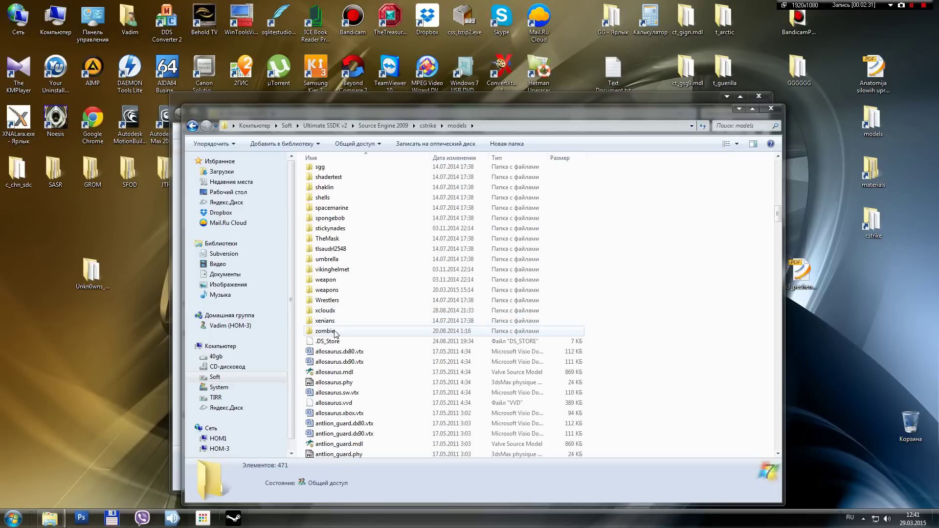
{"action": "left_click", "coordinate": [340, 290]}
{"action": "double_click", "coordinate": [341, 290]}
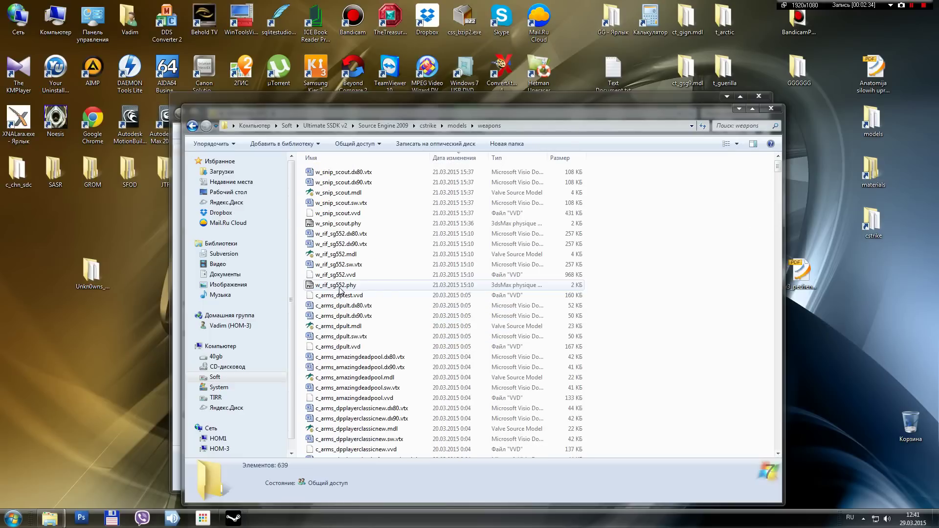
Create a new folder in weapons, name it with the copied text "server", and minimize the open folder windows
{"action": "right_click", "coordinate": [660, 282]}
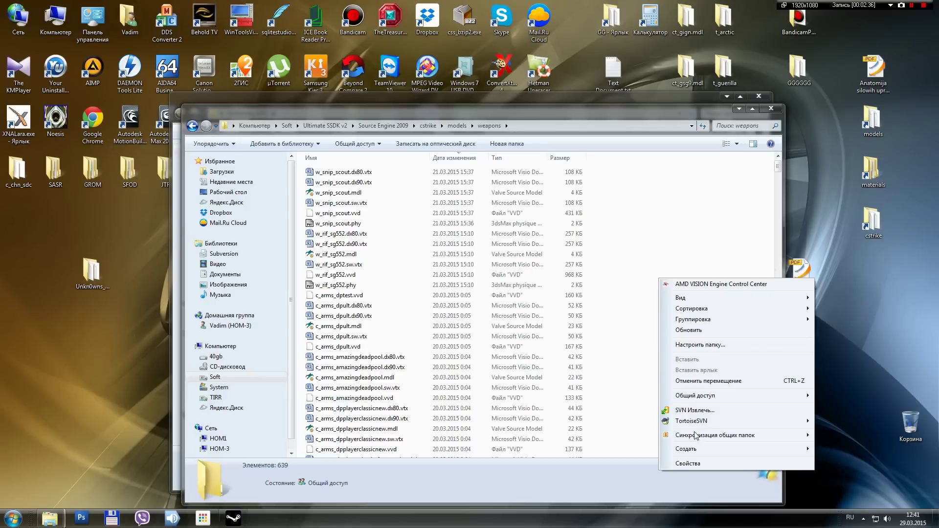
{"action": "mouse_move", "coordinate": [683, 447]}
{"action": "left_click", "coordinate": [555, 305]}
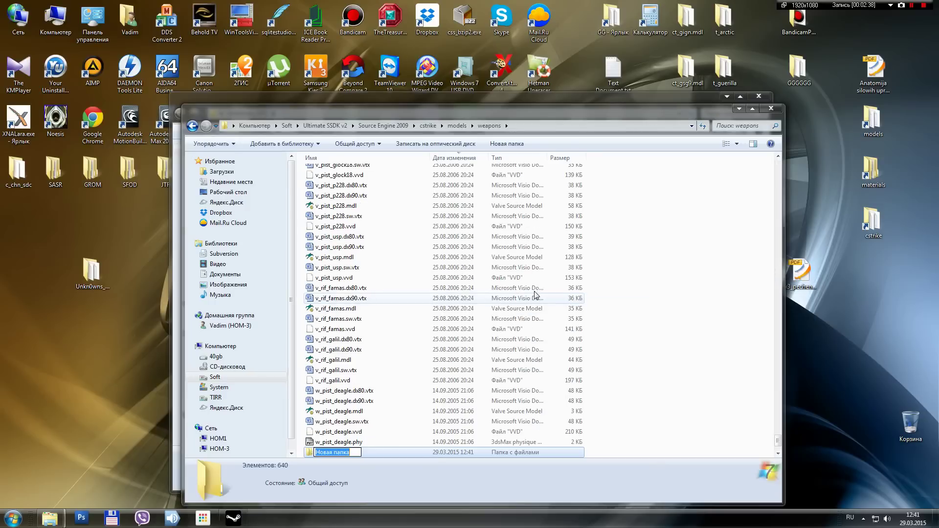
{"action": "right_click", "coordinate": [325, 454]}
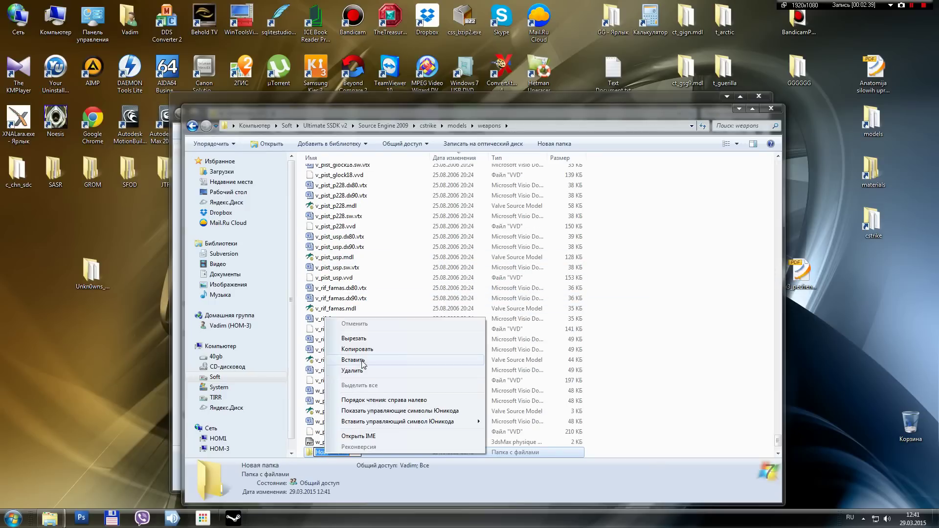
{"action": "left_click", "coordinate": [345, 362]}
{"action": "left_click", "coordinate": [668, 443]}
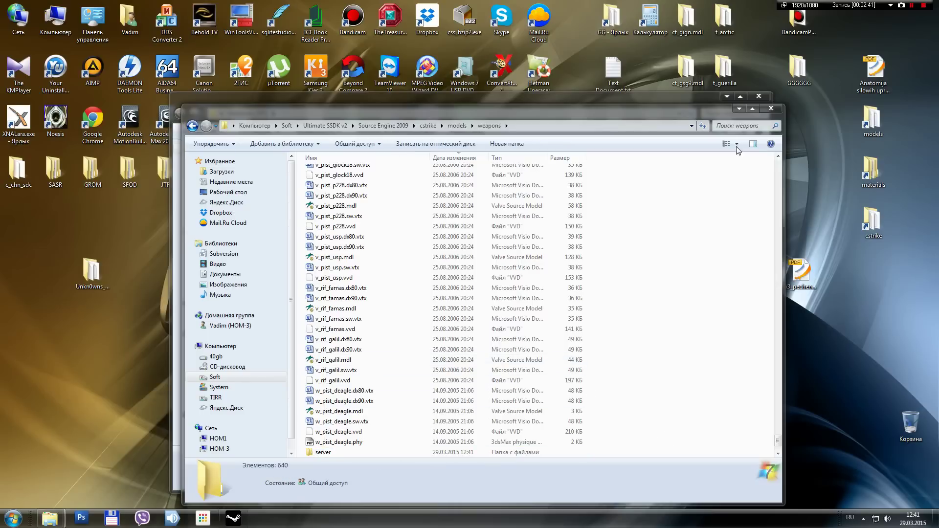
{"action": "left_click", "coordinate": [726, 97]}
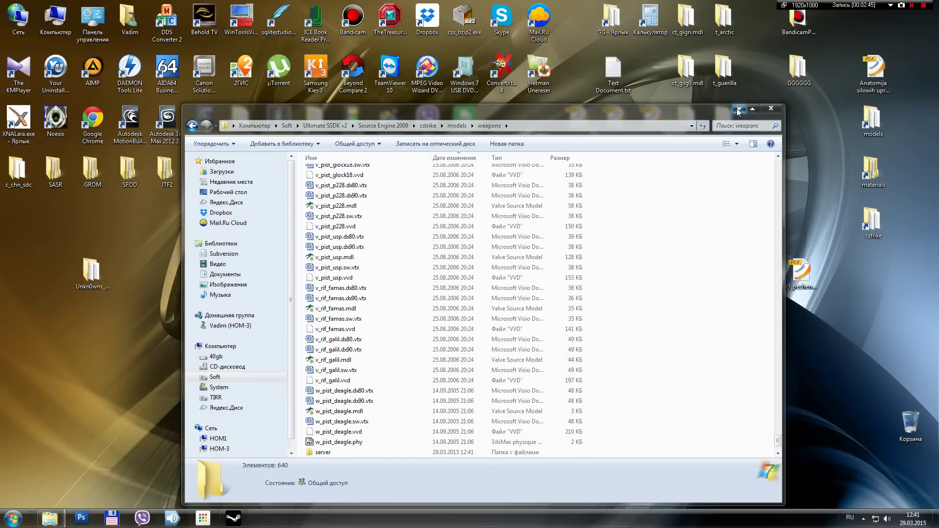
{"action": "left_click", "coordinate": [739, 108]}
Relaunch Studio Compiler, compile the existing mdldecompiler.qc from Unkn0wns_M72, and exit the compiler
{"action": "double_click", "coordinate": [423, 296]}
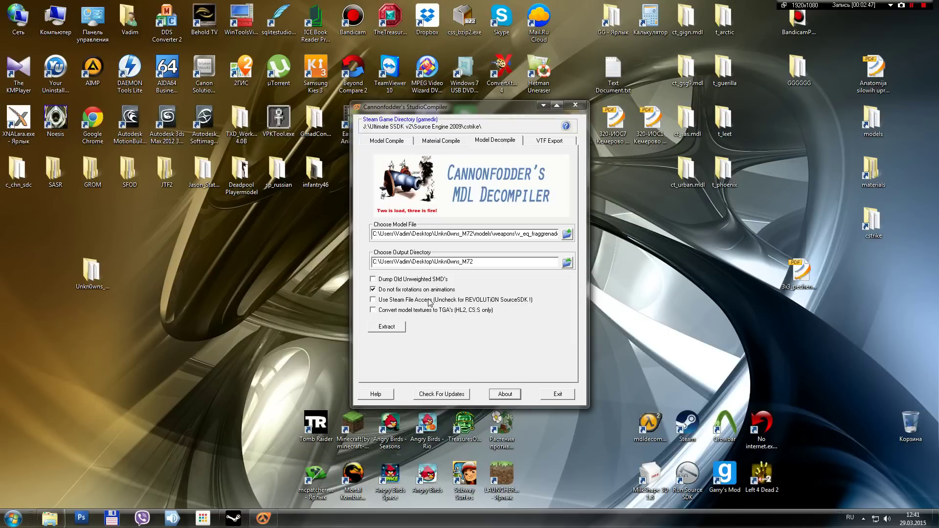
{"action": "left_click", "coordinate": [388, 141]}
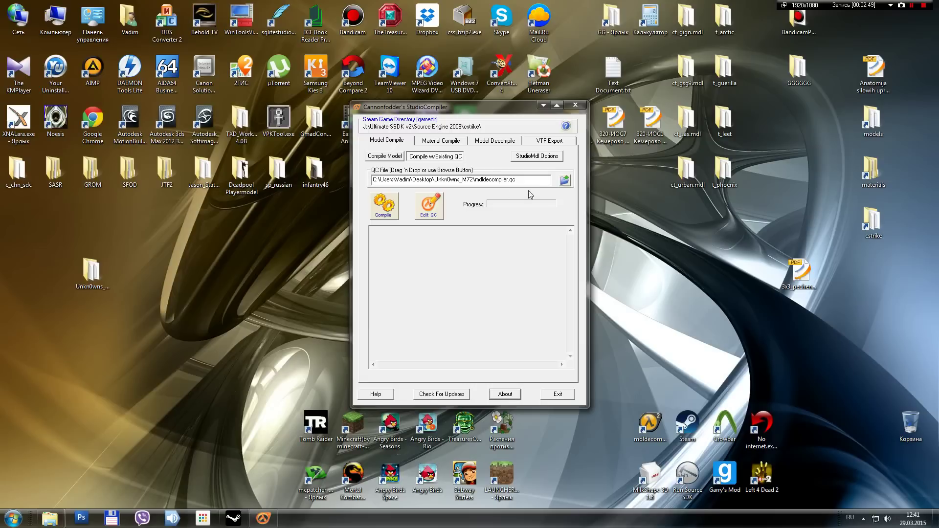
{"action": "left_click", "coordinate": [565, 180]}
{"action": "left_click", "coordinate": [441, 265]}
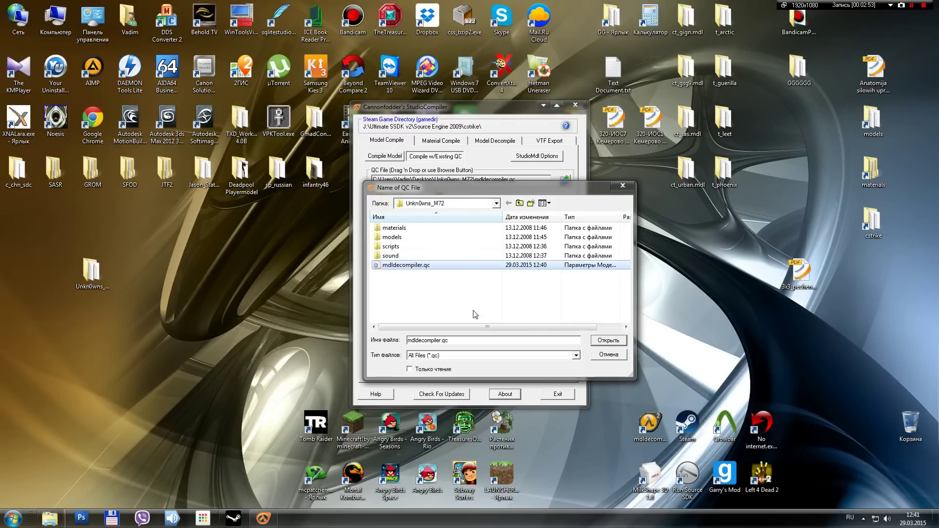
{"action": "left_click", "coordinate": [615, 342]}
{"action": "left_click", "coordinate": [391, 217]}
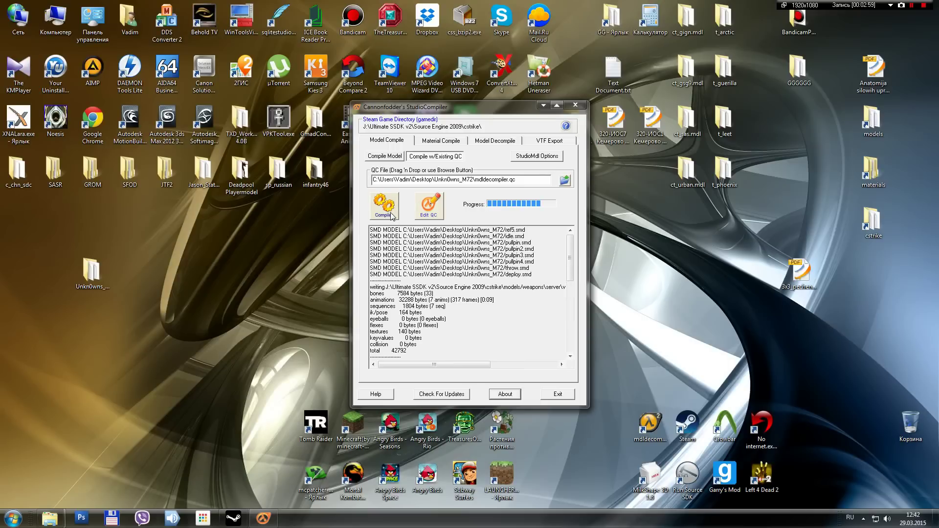
{"action": "left_click", "coordinate": [558, 395]}
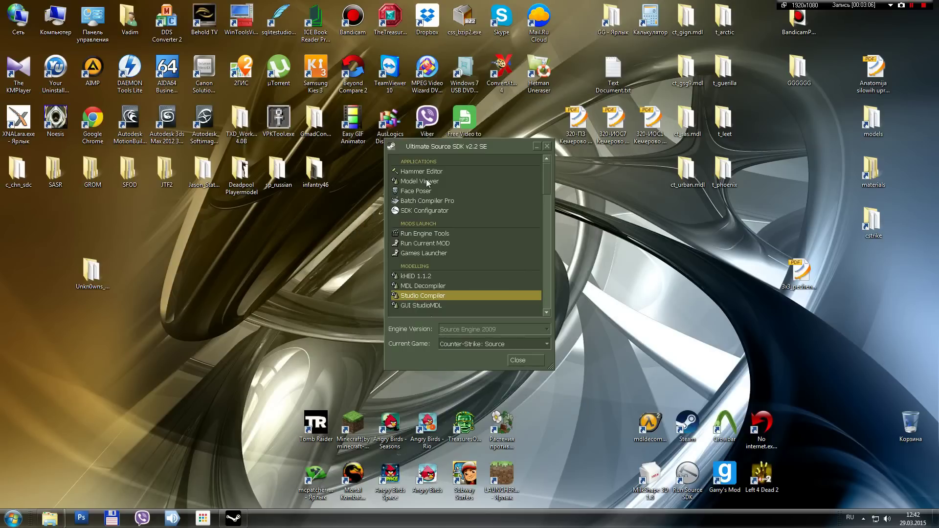
Launch Model Viewer from the Ultimate Source SDK and load v_eq_fraggrenade.mdl from models\weapons\server
{"action": "double_click", "coordinate": [427, 182]}
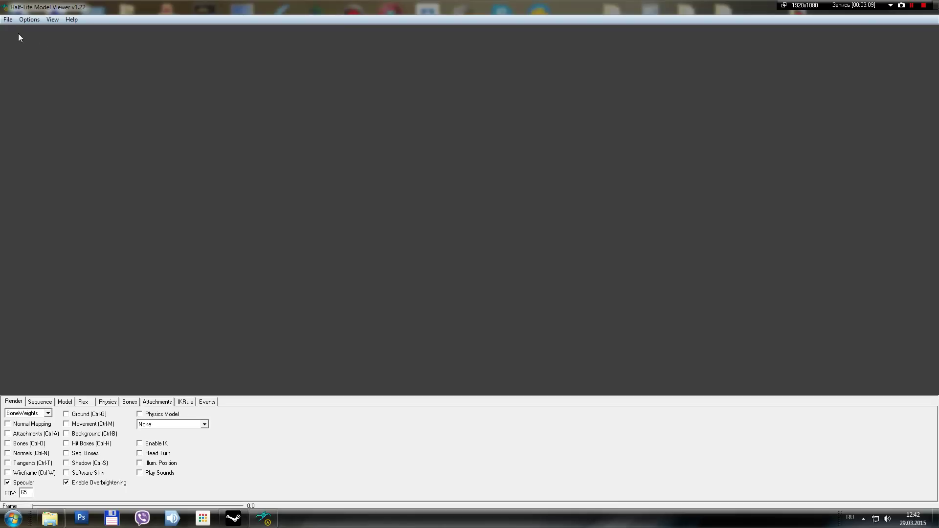
{"action": "left_click", "coordinate": [8, 20]}
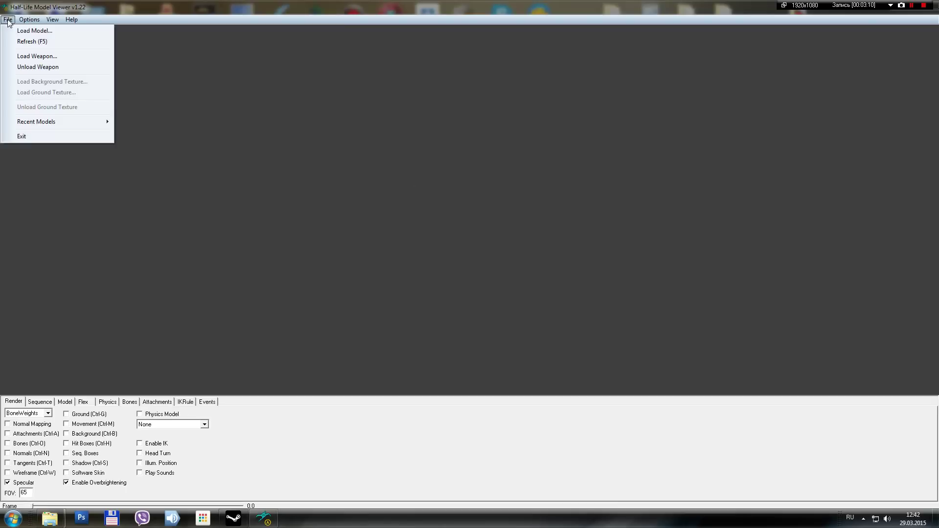
{"action": "left_click", "coordinate": [29, 29]}
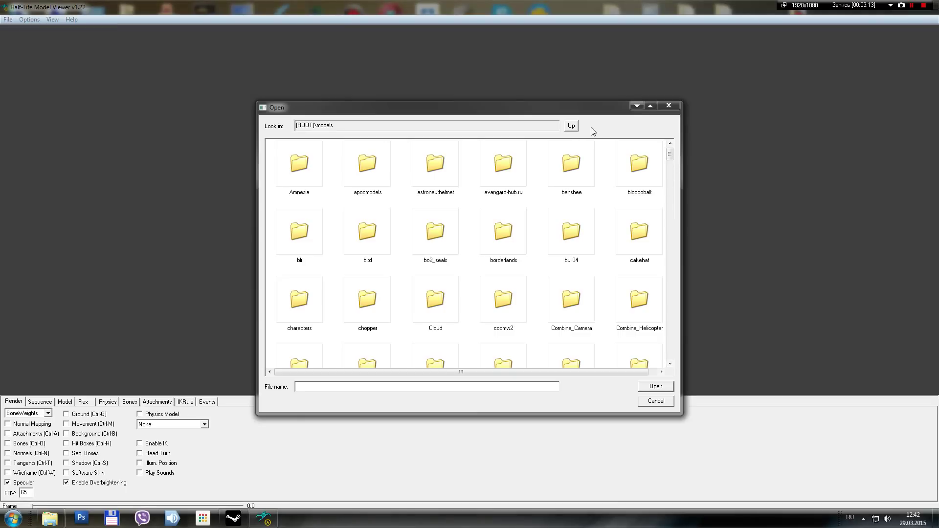
{"action": "left_click", "coordinate": [573, 126]}
{"action": "mouse_move", "coordinate": [671, 159]}
{"action": "left_mouse_down"}
{"action": "mouse_move", "coordinate": [677, 243]}
{"action": "mouse_move", "coordinate": [674, 152]}
{"action": "left_mouse_up"}
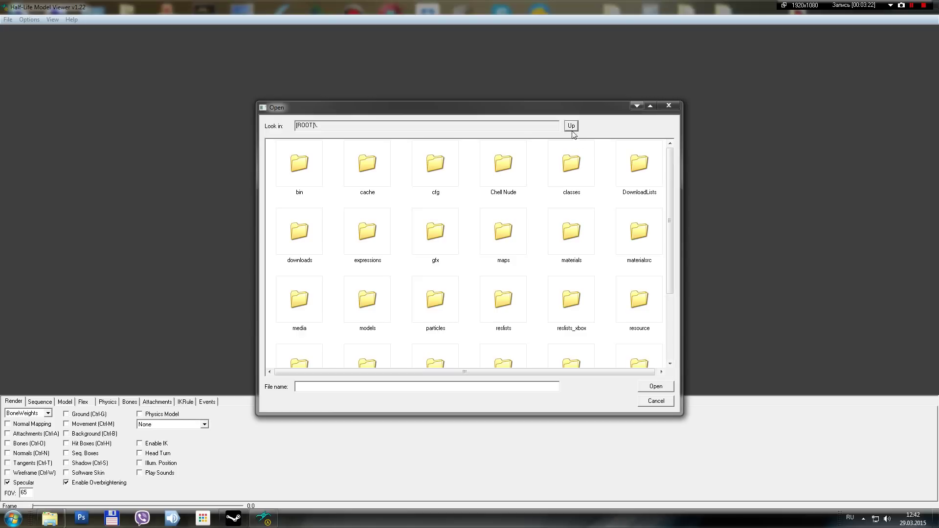
{"action": "double_click", "coordinate": [362, 303]}
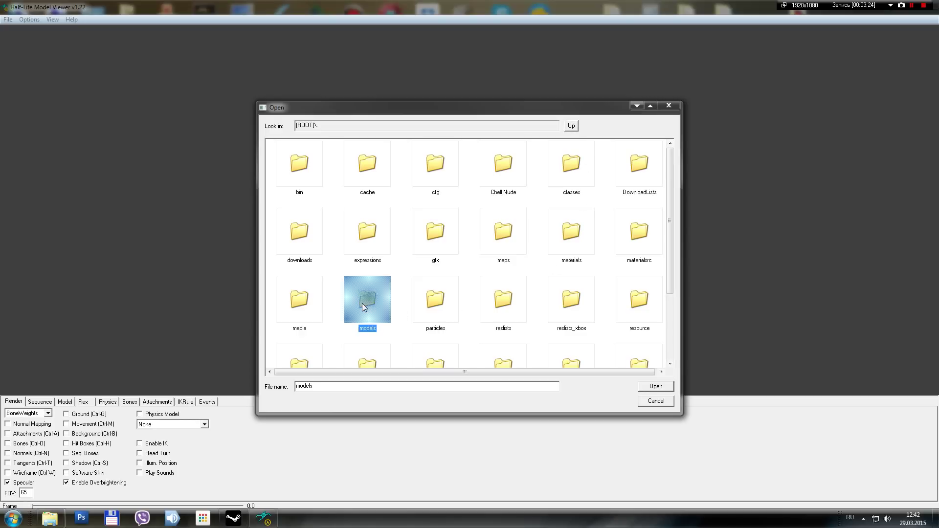
{"action": "left_click_drag", "start_coordinate": [669, 155], "coordinate": [638, 230]}
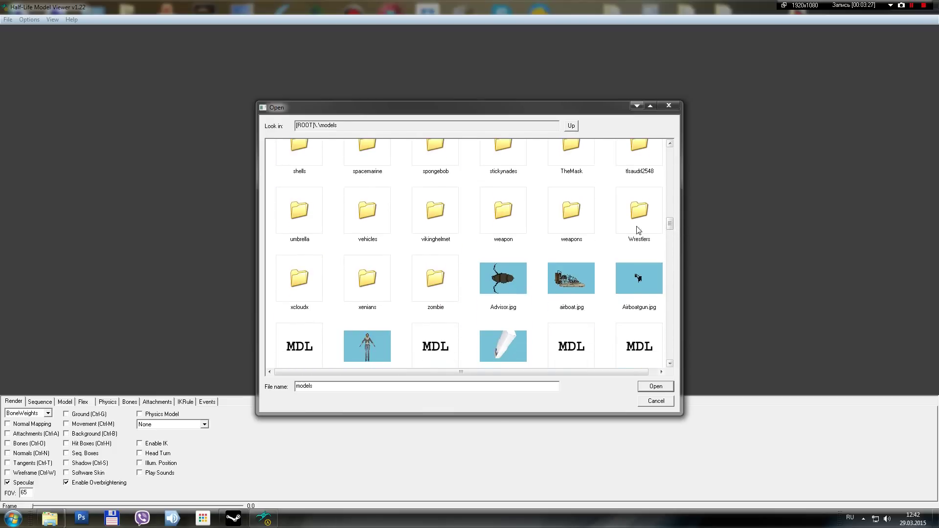
{"action": "double_click", "coordinate": [585, 226]}
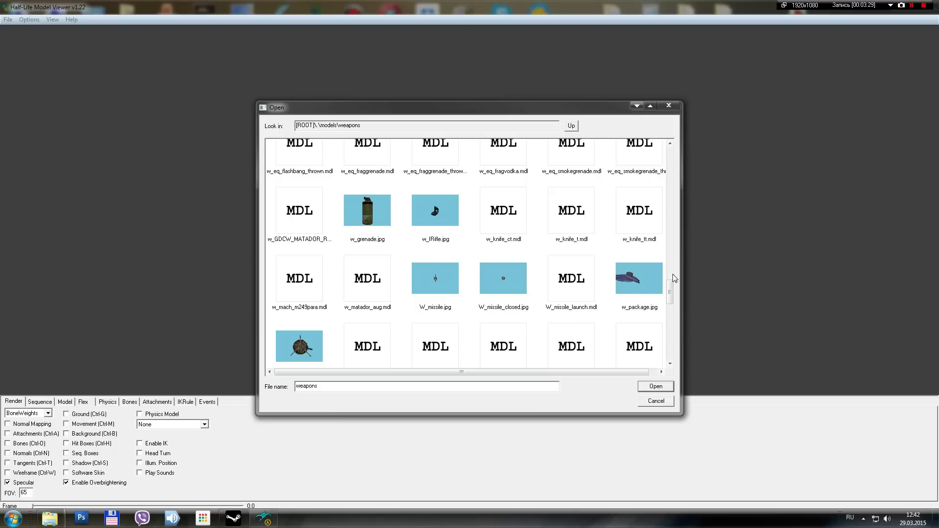
{"action": "left_click_drag", "start_coordinate": [671, 293], "coordinate": [668, 155]}
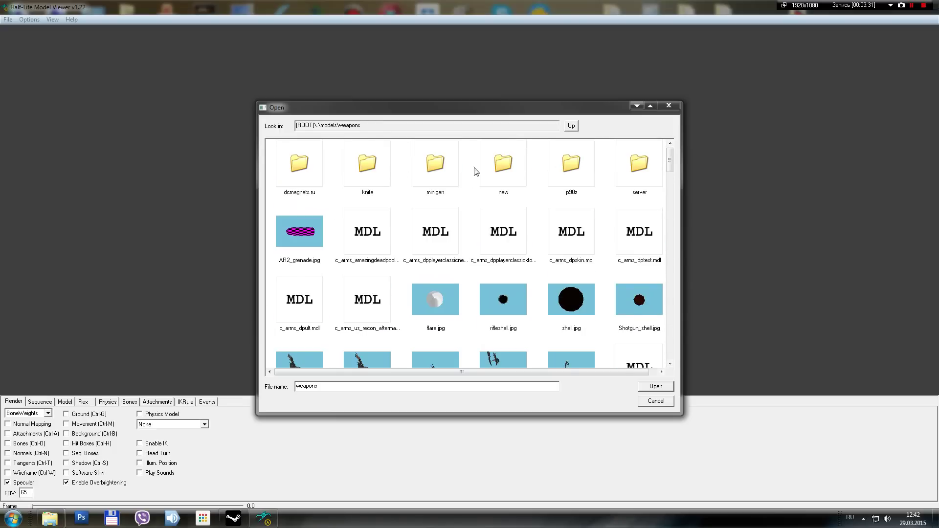
{"action": "double_click", "coordinate": [639, 169]}
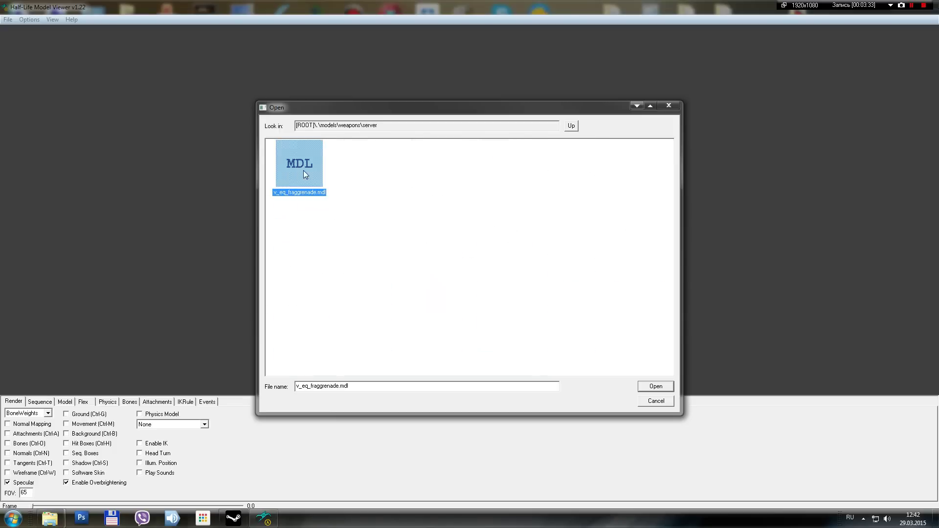
{"action": "left_click", "coordinate": [647, 384]}
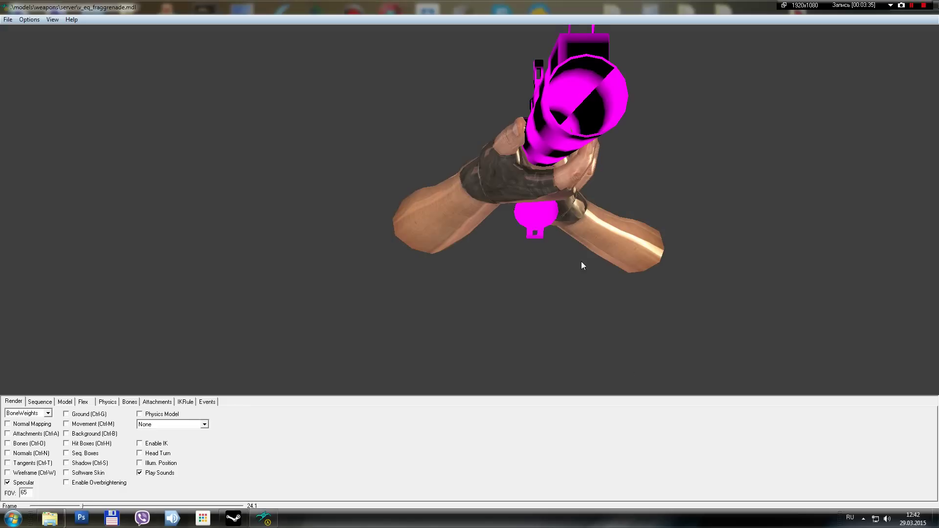
Inspect the recompiled weapon model from the side and recentre the view
{"action": "left_click_drag", "start_coordinate": [557, 227], "coordinate": [286, 322]}
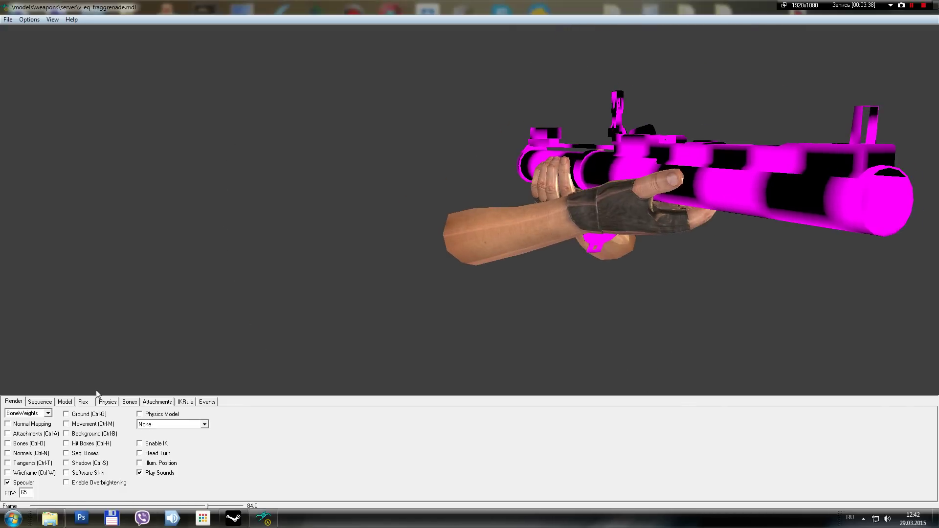
{"action": "left_click", "coordinate": [30, 19]}
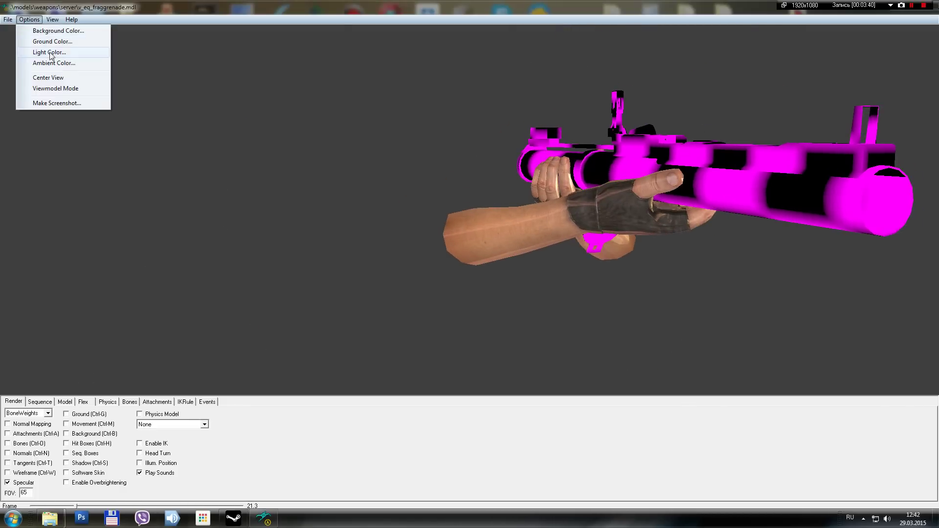
{"action": "left_click", "coordinate": [48, 78]}
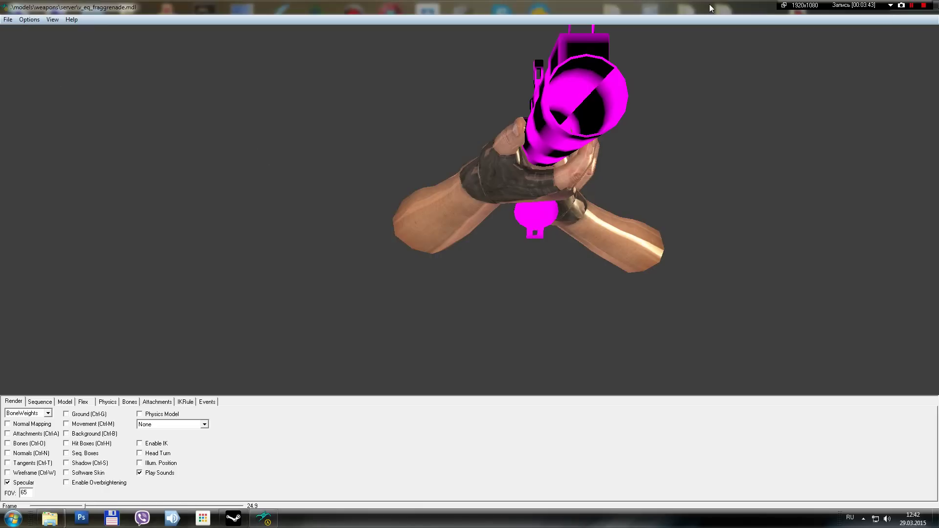
Move Model Viewer out of the way and copy the materials folder from Unkn0wns_M72 into the cstrike folder through its desktop shortcut
{"action": "left_click_drag", "start_coordinate": [709, 4], "coordinate": [668, 363]}
{"action": "double_click", "coordinate": [103, 275]}
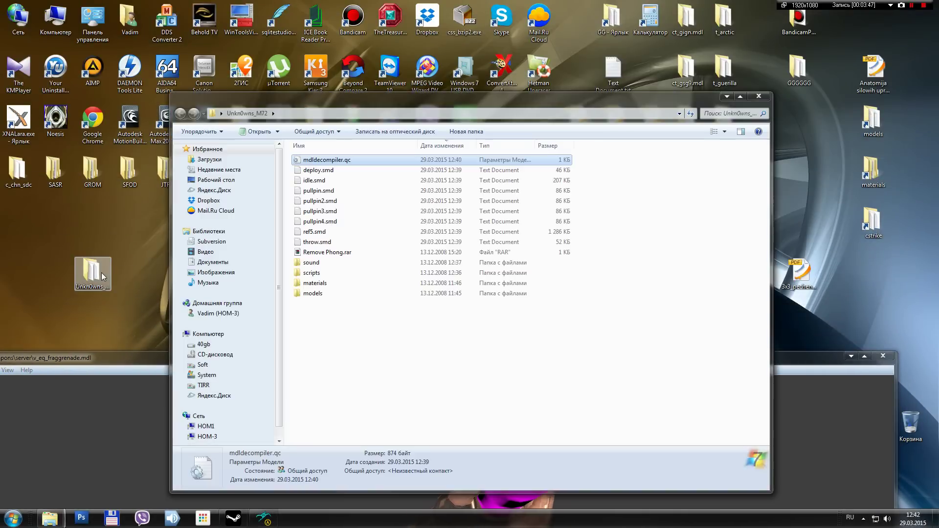
{"action": "left_click", "coordinate": [314, 285]}
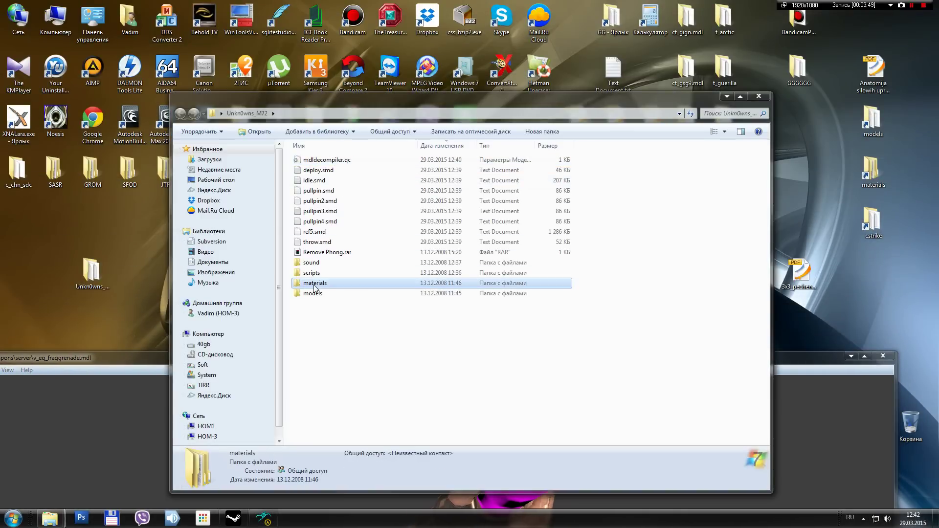
{"action": "right_click_drag", "start_coordinate": [314, 287], "coordinate": [875, 225]}
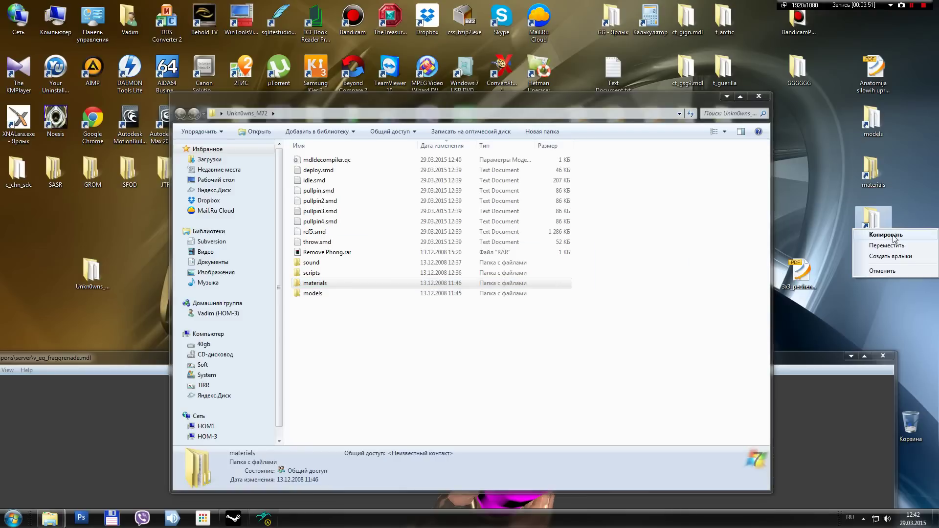
{"action": "left_click", "coordinate": [886, 235]}
{"action": "left_click", "coordinate": [501, 357]}
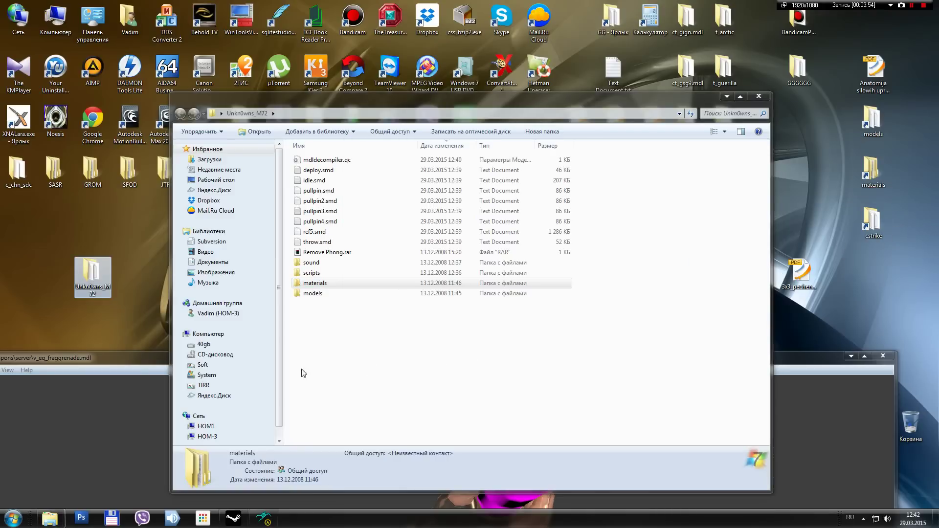
Bring Model Viewer back up, view the textured weapon from the side and play the pullpin sequence
{"action": "left_click_drag", "start_coordinate": [139, 364], "coordinate": [186, 33]}
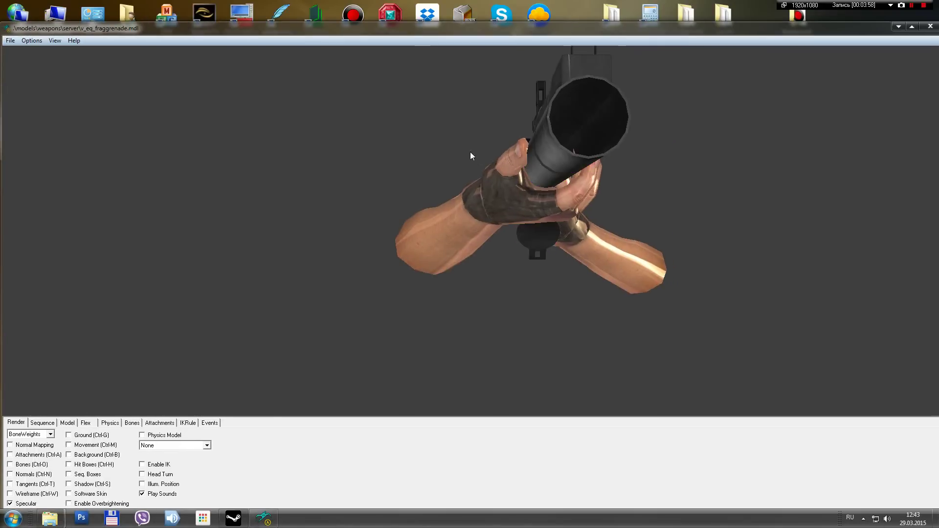
{"action": "left_click_drag", "start_coordinate": [471, 156], "coordinate": [164, 332]}
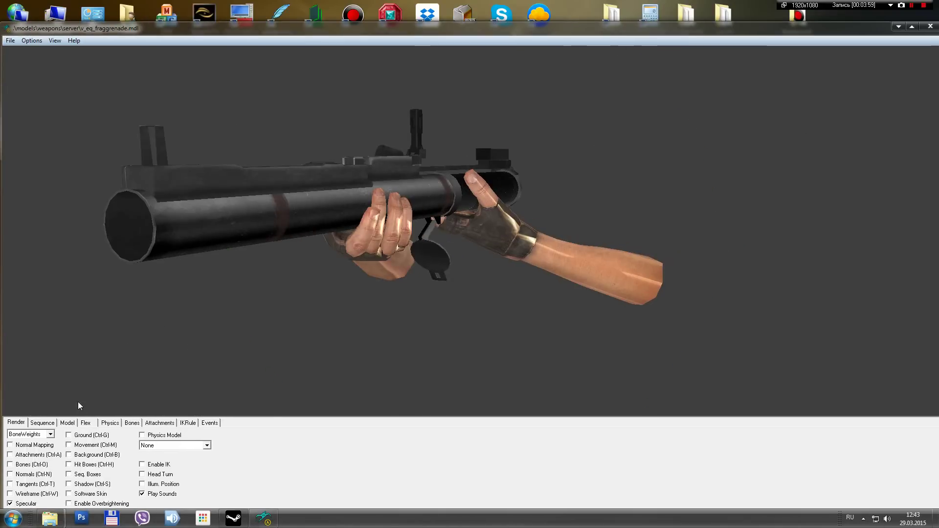
{"action": "left_click", "coordinate": [51, 423]}
{"action": "left_click", "coordinate": [99, 436]}
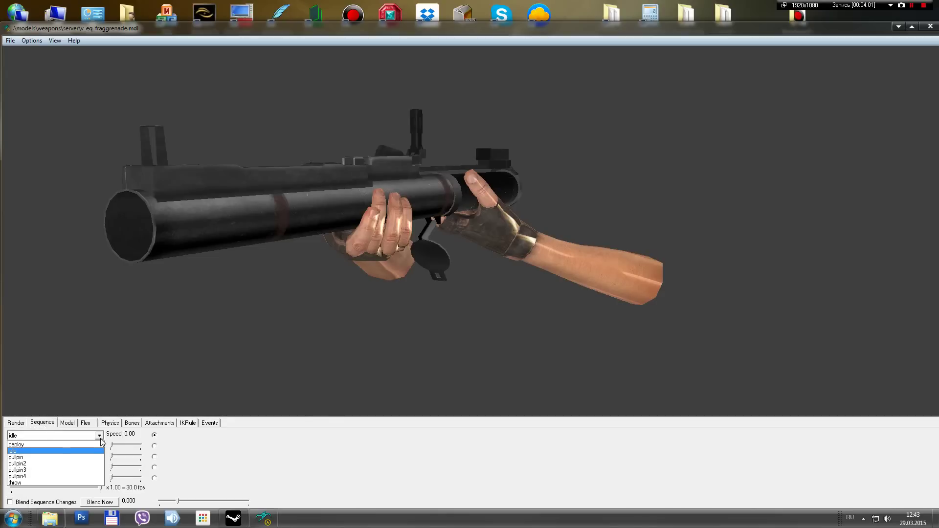
{"action": "left_click", "coordinate": [66, 460]}
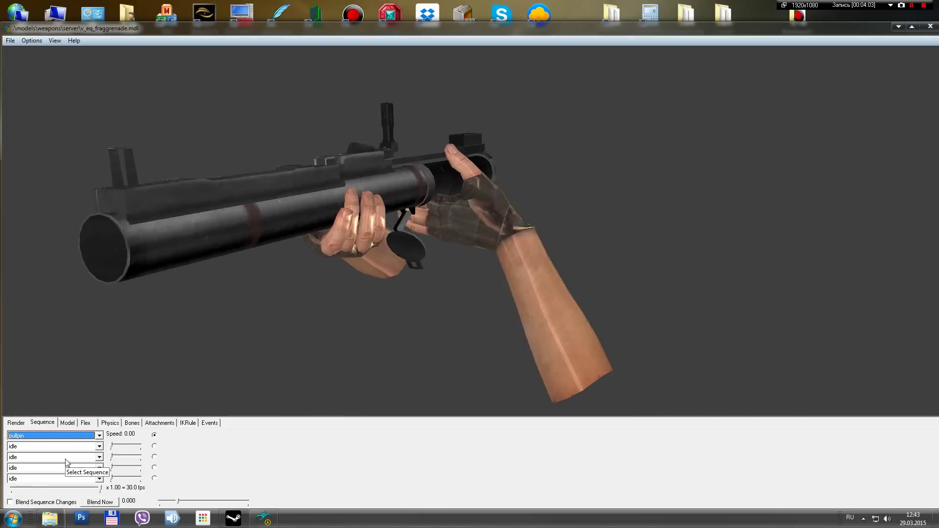
Enable Normal Mapping for the model and play the pullpin2 sequence
{"action": "left_click", "coordinate": [16, 423]}
{"action": "left_click", "coordinate": [13, 446]}
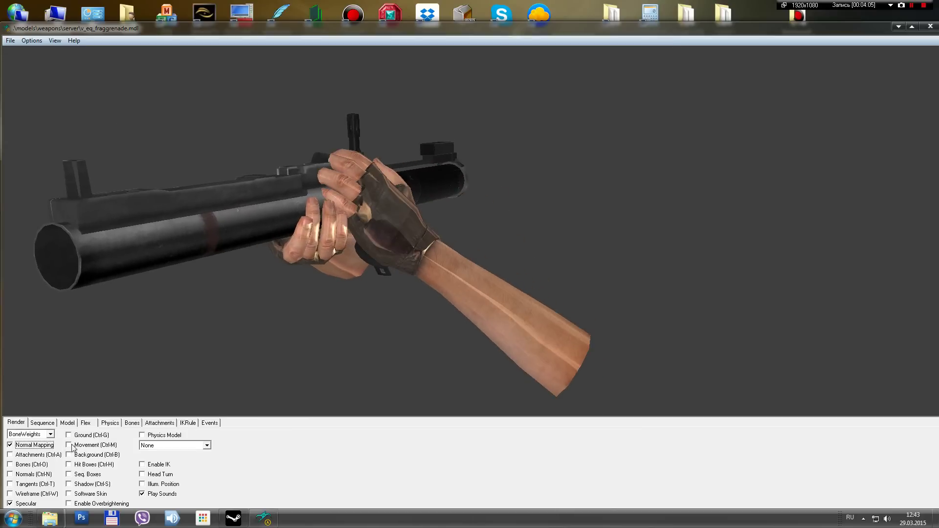
{"action": "left_click", "coordinate": [43, 422]}
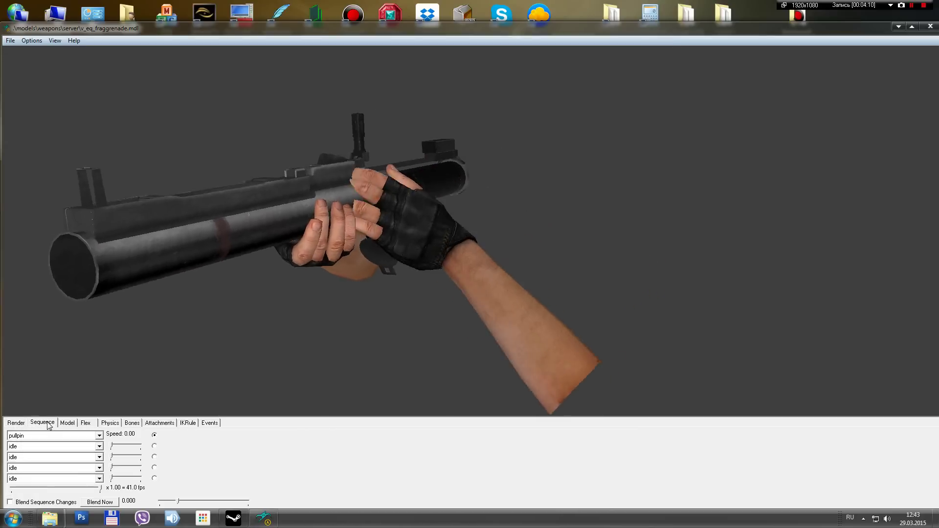
{"action": "left_click", "coordinate": [99, 435]}
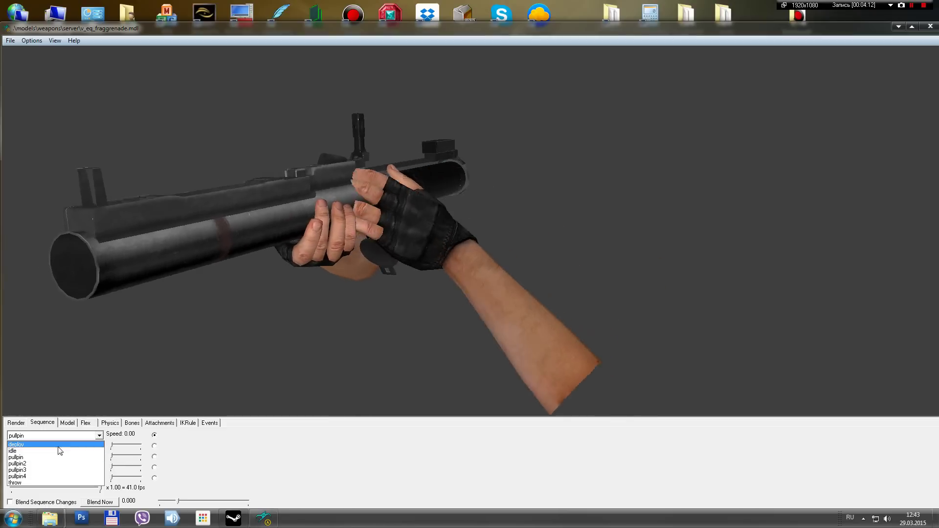
{"action": "left_click", "coordinate": [43, 461]}
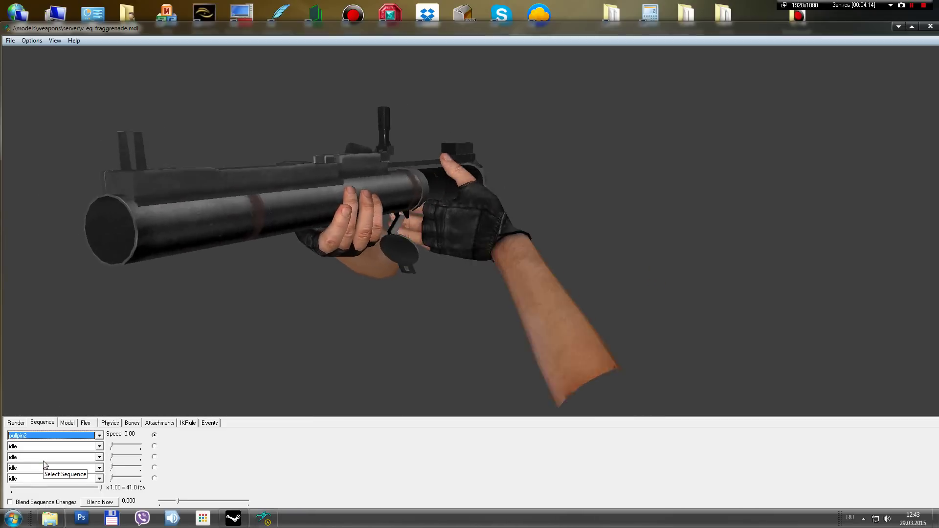
Preview the pullpin4, throw, deploy and pullpin3 sequences one after another, finishing on pullpin4
{"action": "left_click", "coordinate": [99, 435]}
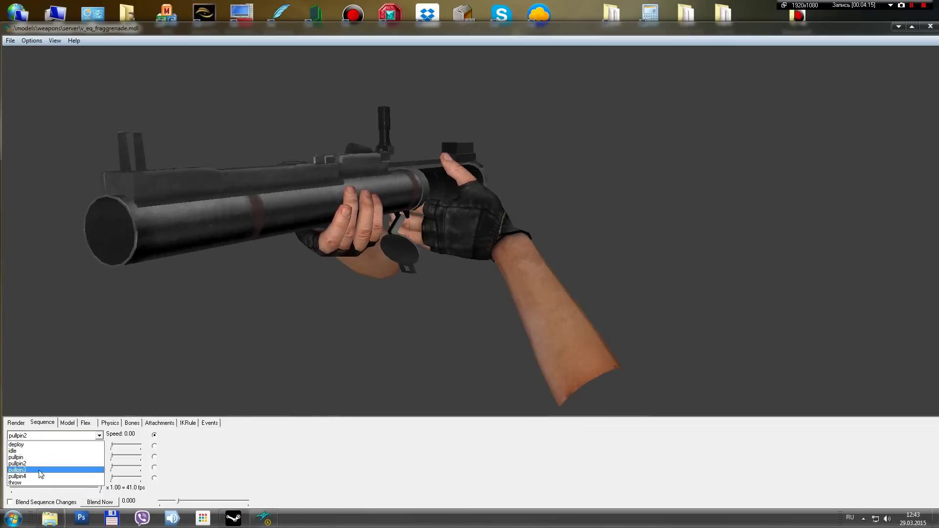
{"action": "left_click", "coordinate": [35, 476]}
{"action": "left_click", "coordinate": [99, 435]}
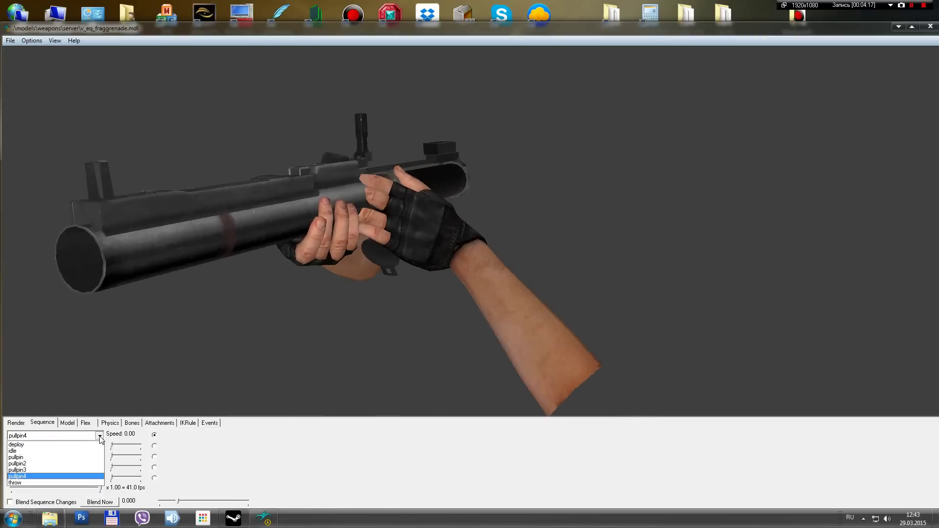
{"action": "left_click", "coordinate": [32, 483]}
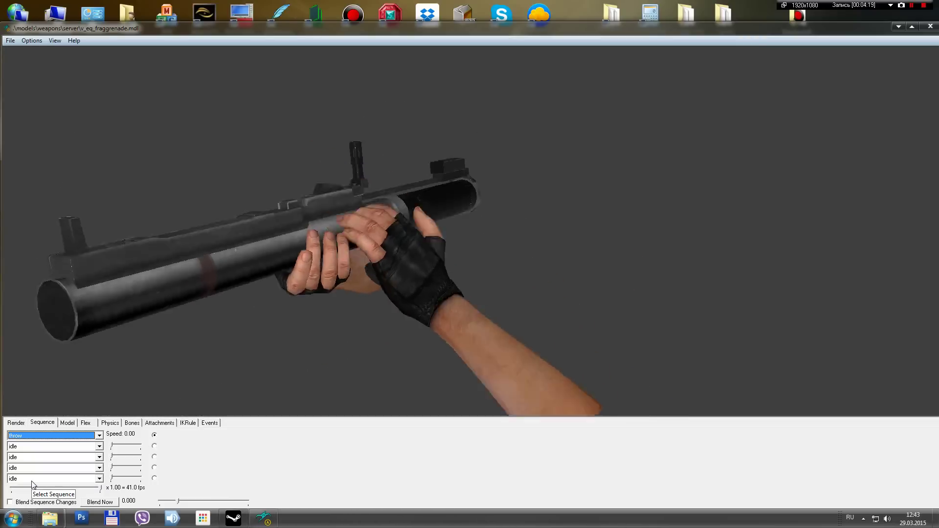
{"action": "left_click", "coordinate": [99, 435]}
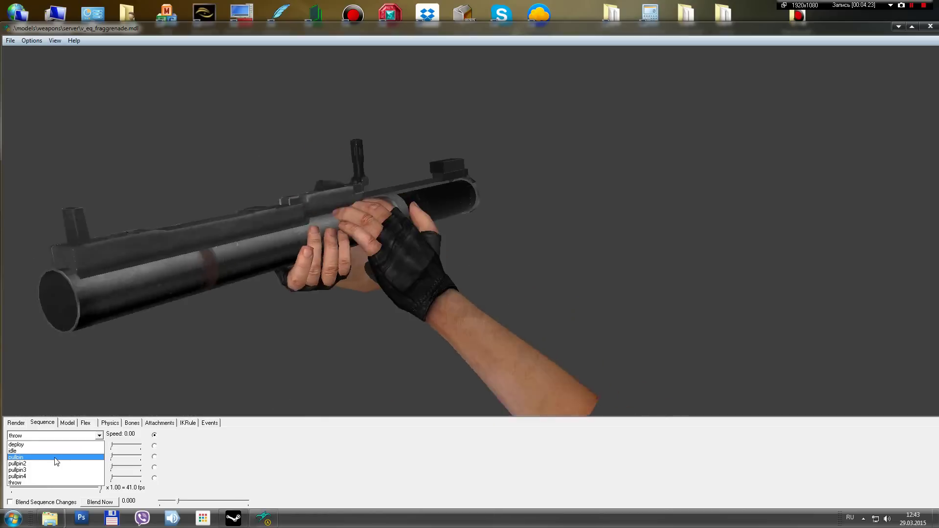
{"action": "left_click", "coordinate": [59, 445]}
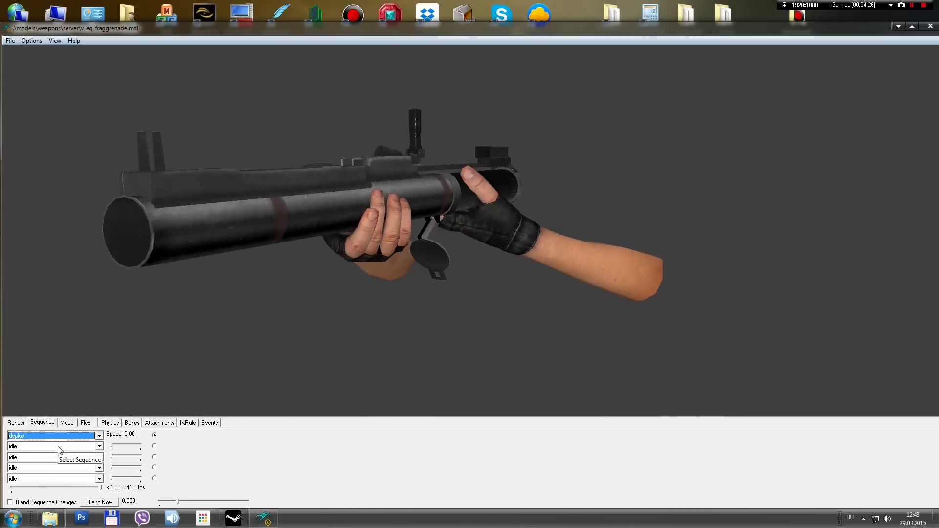
{"action": "left_click", "coordinate": [99, 435]}
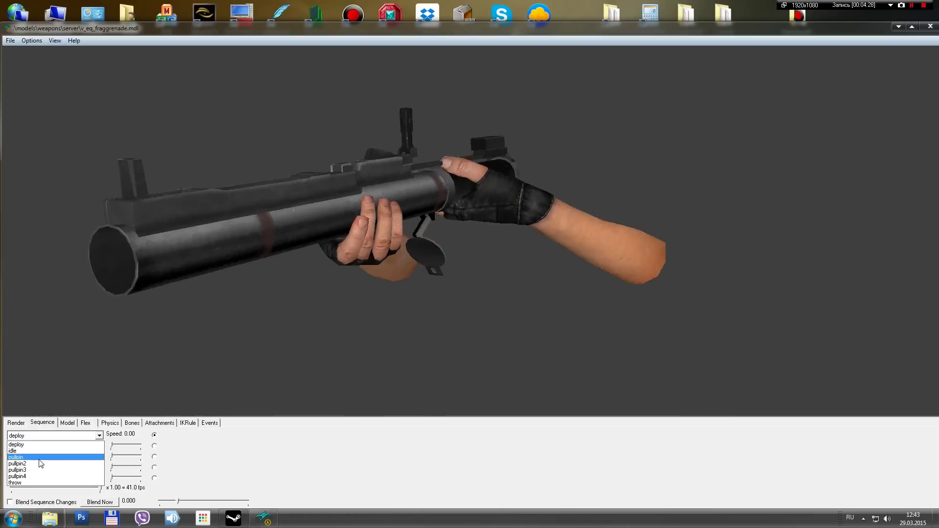
{"action": "left_click", "coordinate": [34, 473]}
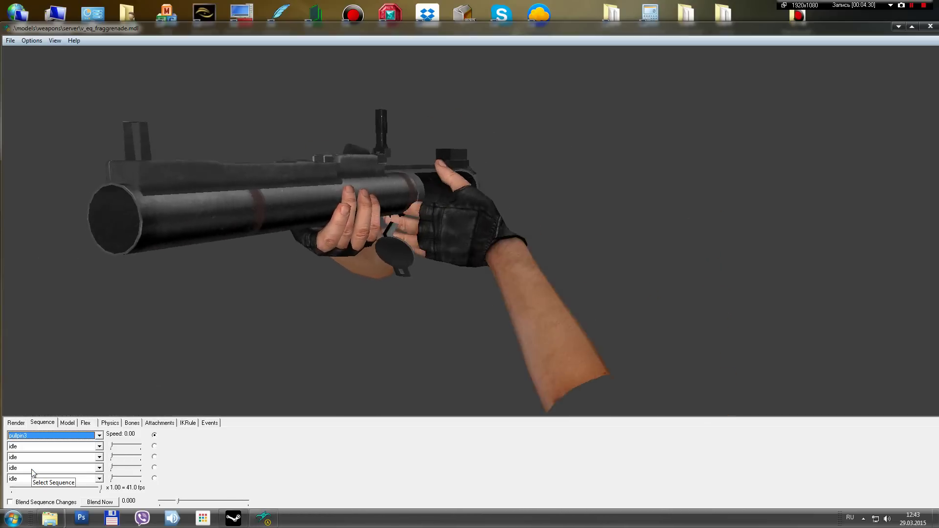
{"action": "left_click", "coordinate": [100, 435]}
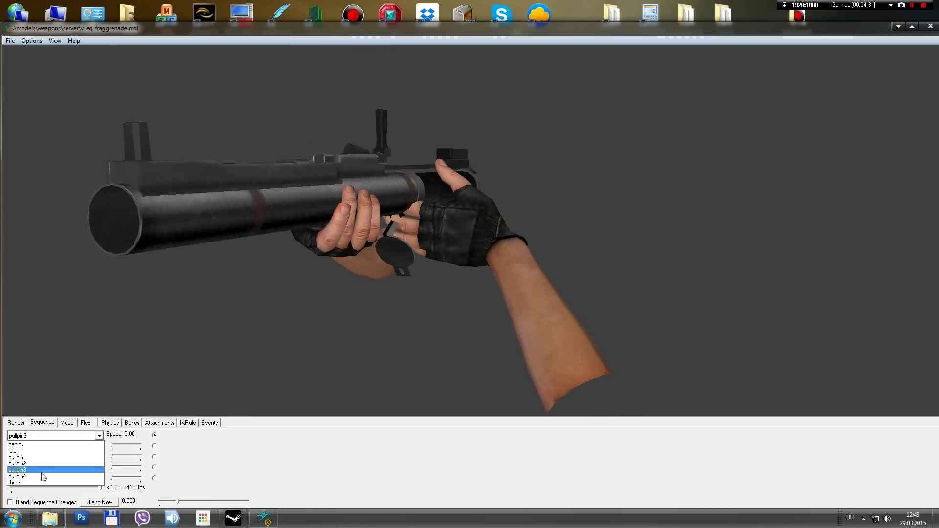
{"action": "left_click", "coordinate": [41, 478]}
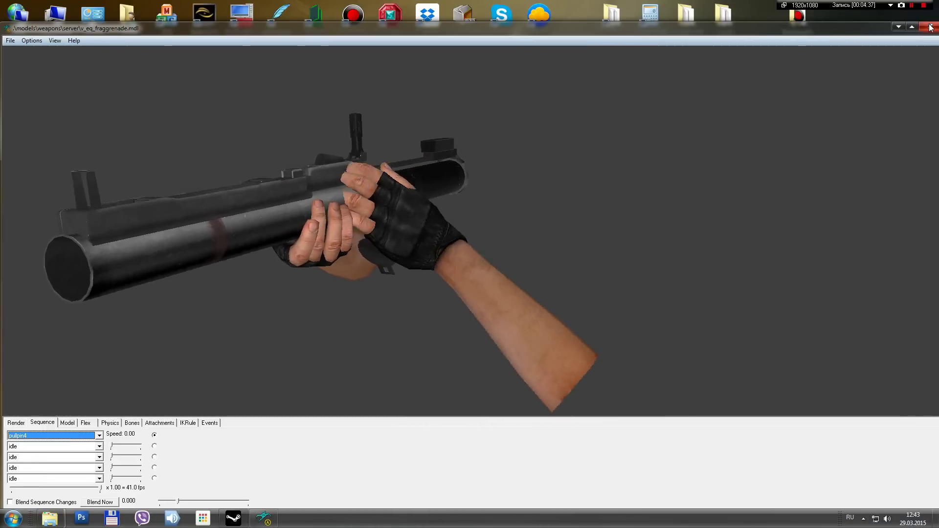
Close Model Viewer, the Unkn0wns_M72 folder window and the Ultimate Source SDK launcher
{"action": "left_click", "coordinate": [930, 26]}
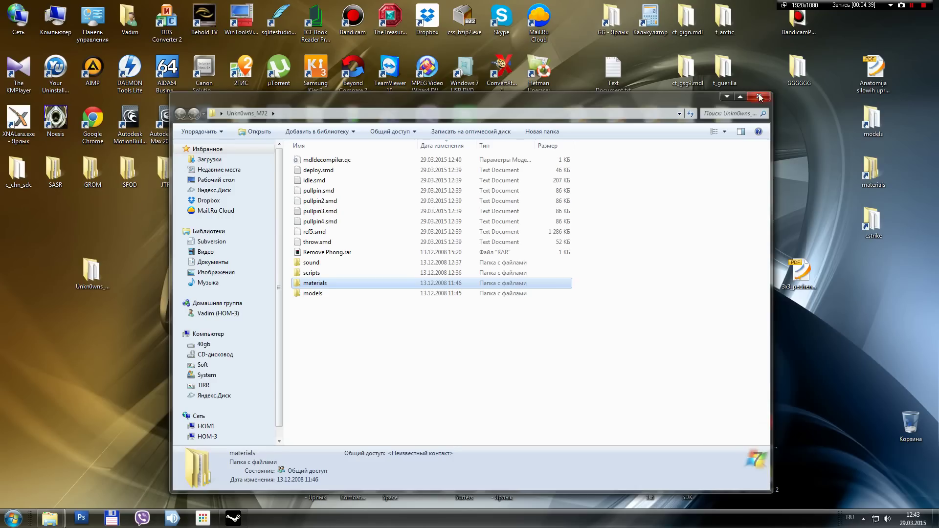
{"action": "left_click", "coordinate": [759, 97]}
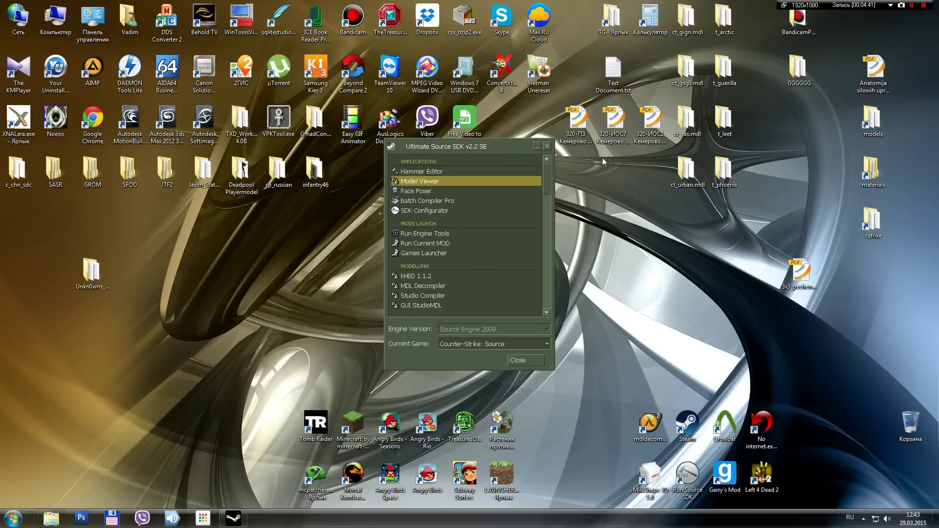
{"action": "left_click", "coordinate": [517, 359]}
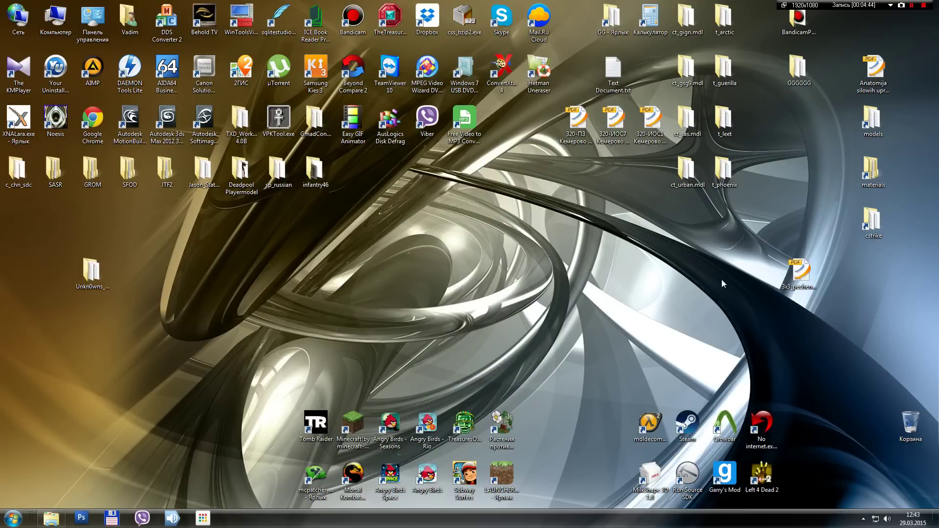
Open cstrike\models\weapons from the models desktop shortcut and copy the server folder to the clipboard
{"action": "double_click", "coordinate": [873, 132]}
{"action": "left_click", "coordinate": [444, 113]}
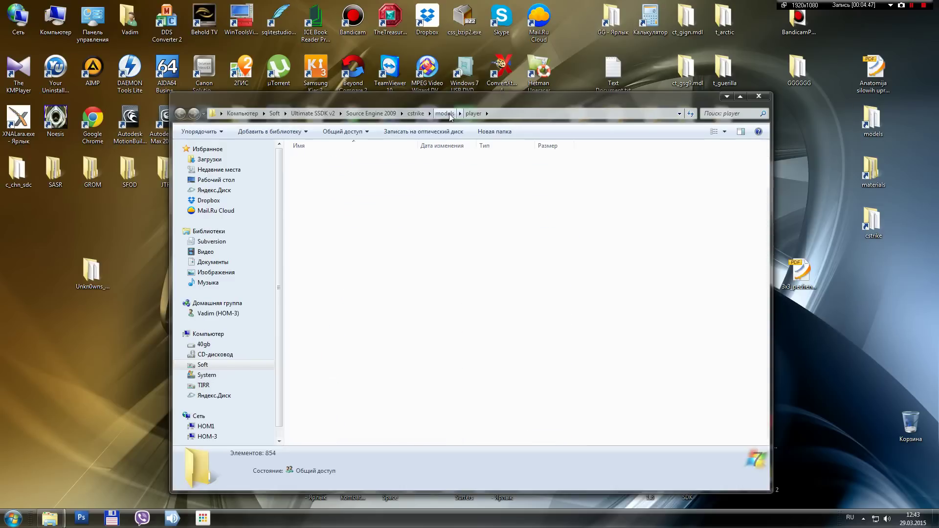
{"action": "scroll", "coordinate": [409, 273], "scroll_direction": "down", "scroll_amount": 10}
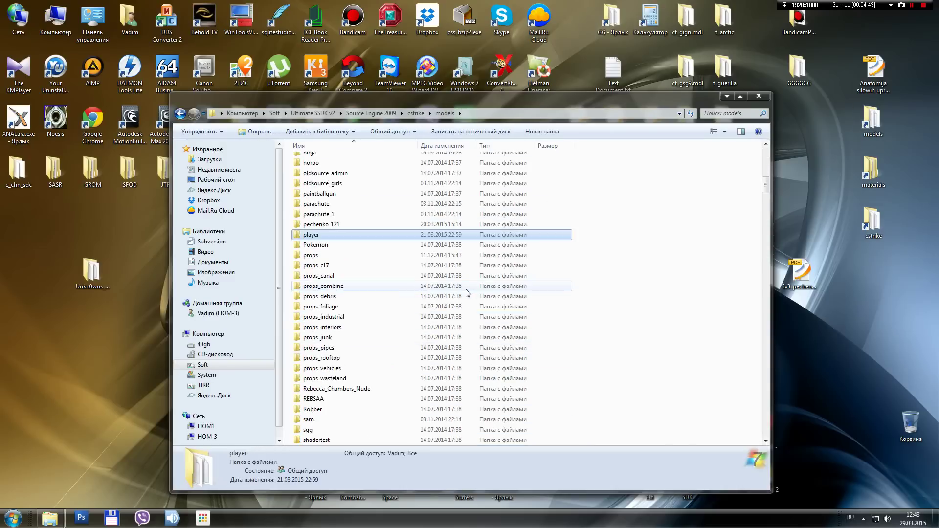
{"action": "scroll", "coordinate": [465, 293], "scroll_direction": "down", "scroll_amount": 5}
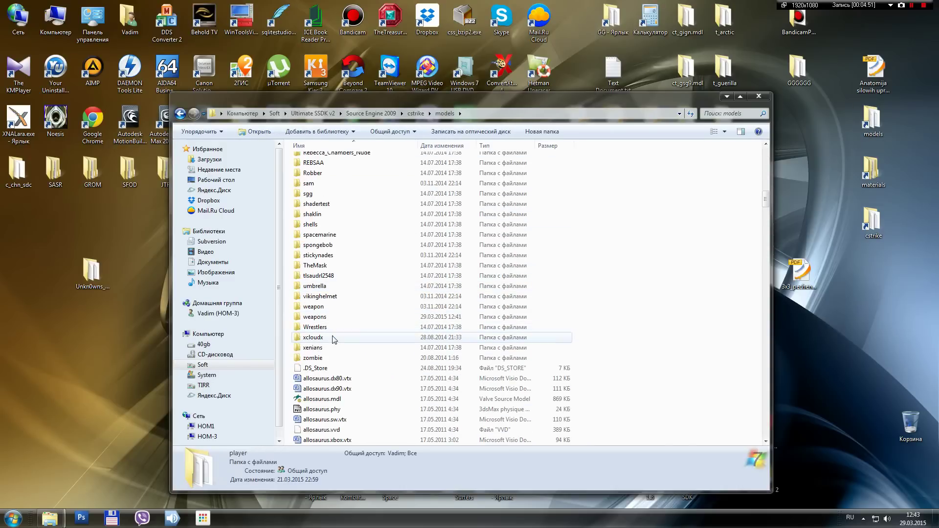
{"action": "double_click", "coordinate": [332, 320]}
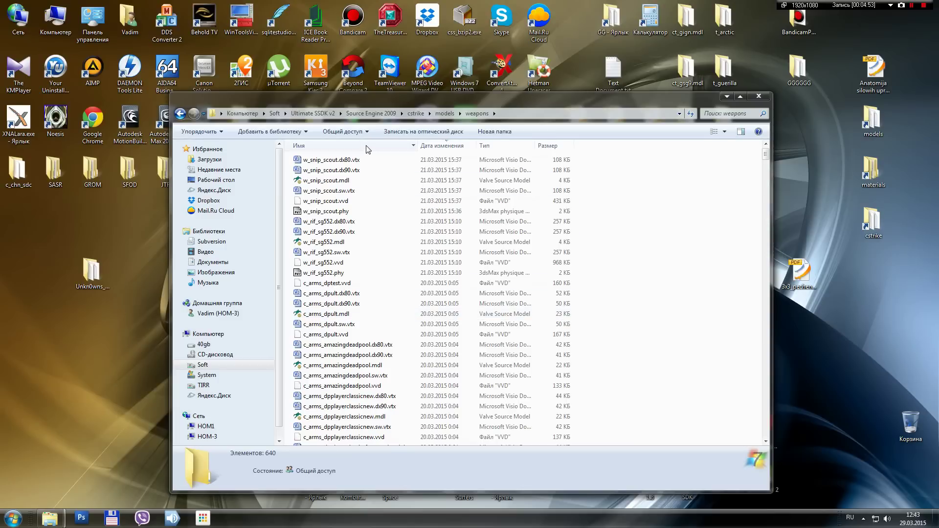
{"action": "left_click", "coordinate": [314, 212]}
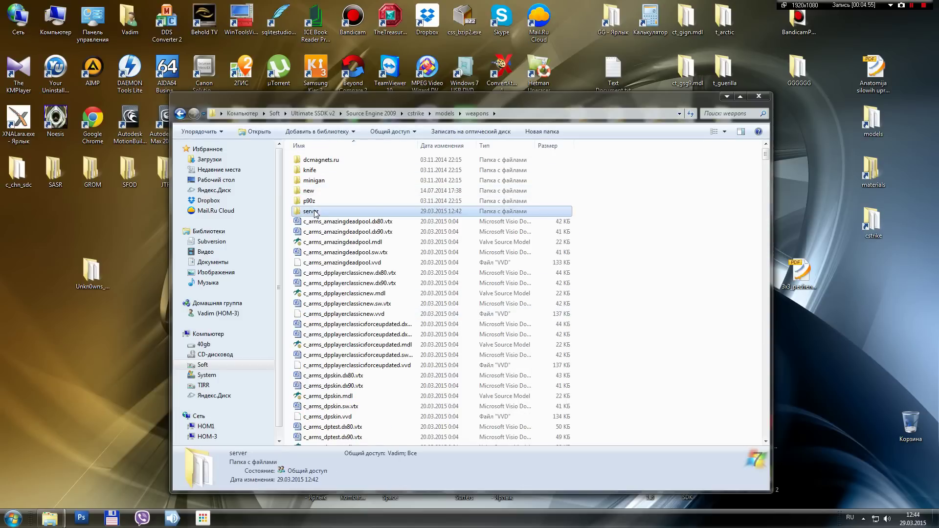
{"action": "right_click", "coordinate": [314, 211]}
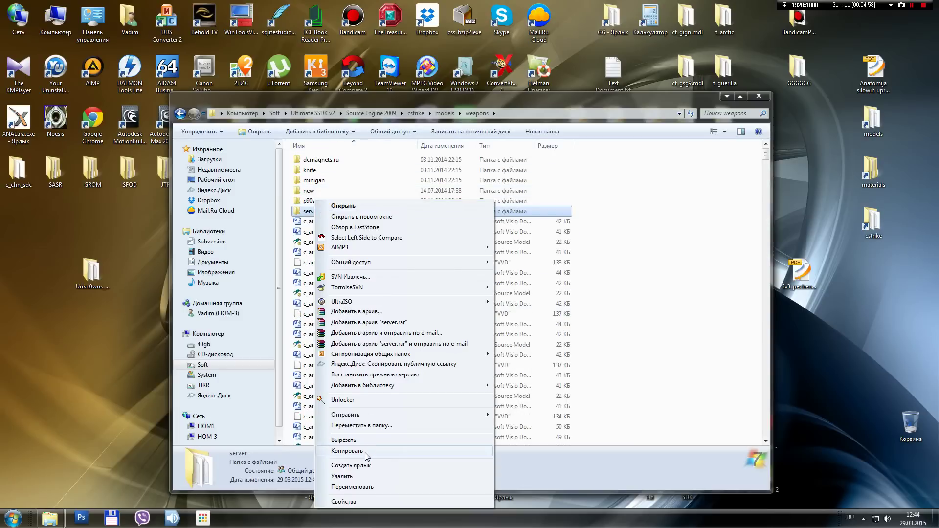
{"action": "left_click", "coordinate": [365, 452]}
Close the source weapons folder and paste the server folder into Unkn0wns_M72\models\weapons from the desktop
{"action": "left_click", "coordinate": [753, 97]}
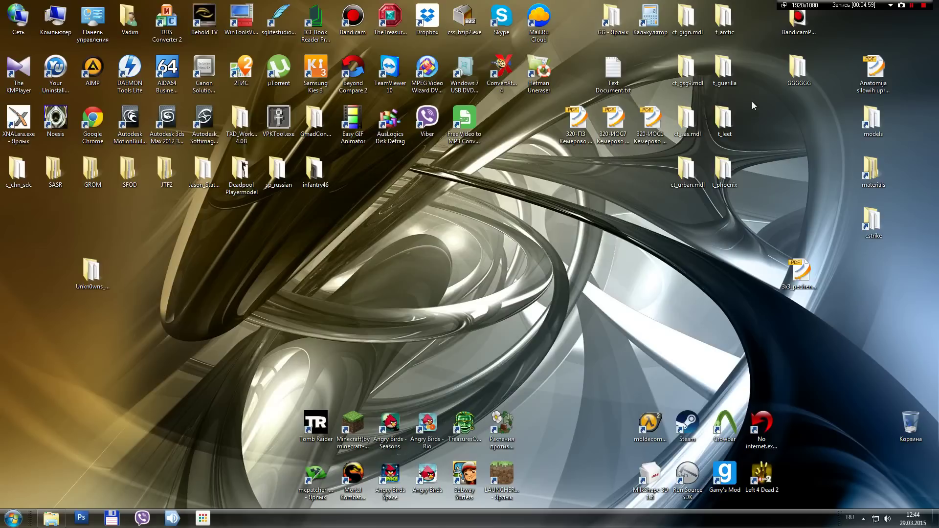
{"action": "double_click", "coordinate": [105, 274]}
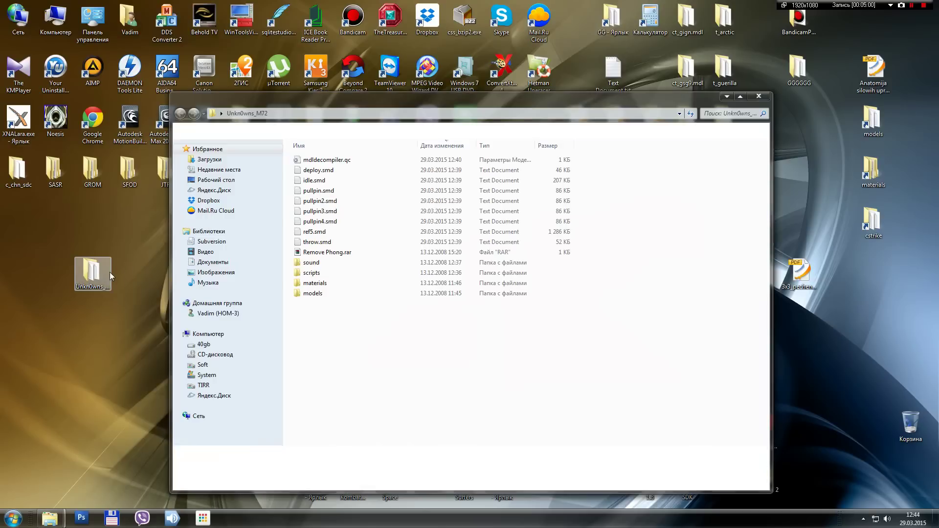
{"action": "double_click", "coordinate": [317, 294]}
{"action": "double_click", "coordinate": [311, 159]}
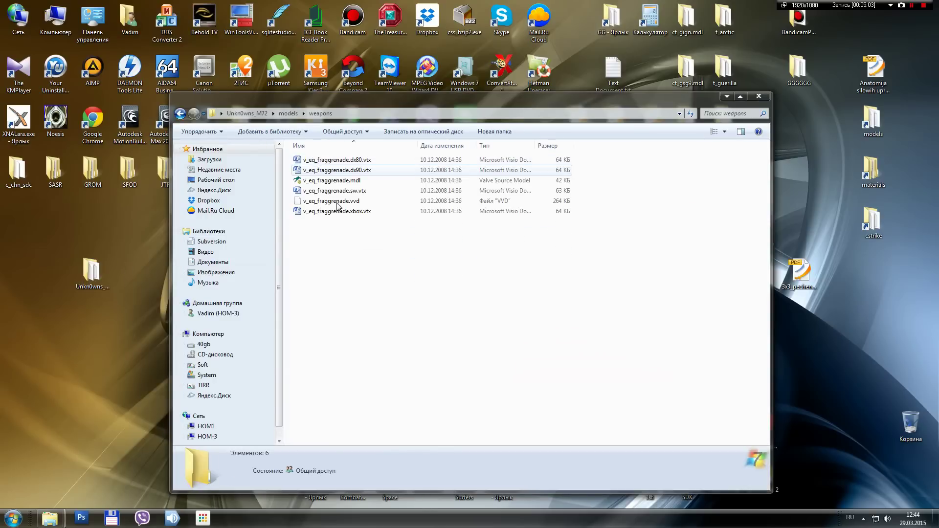
{"action": "right_click", "coordinate": [364, 270]}
{"action": "left_click", "coordinate": [403, 347]}
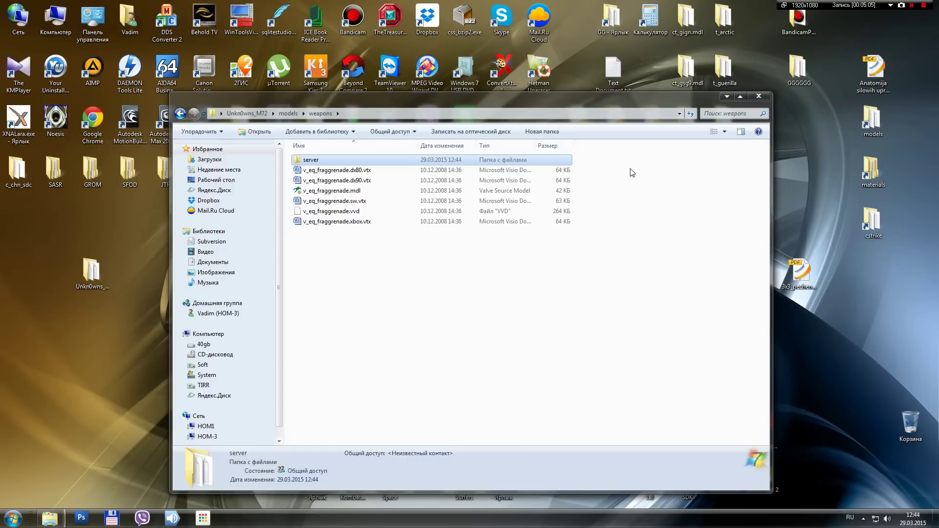
Permanently delete the six original v_eq_fraggrenade files that sit beside the server folder
{"action": "left_click_drag", "start_coordinate": [630, 169], "coordinate": [425, 275]}
{"action": "key", "text": "shift+Delete"}
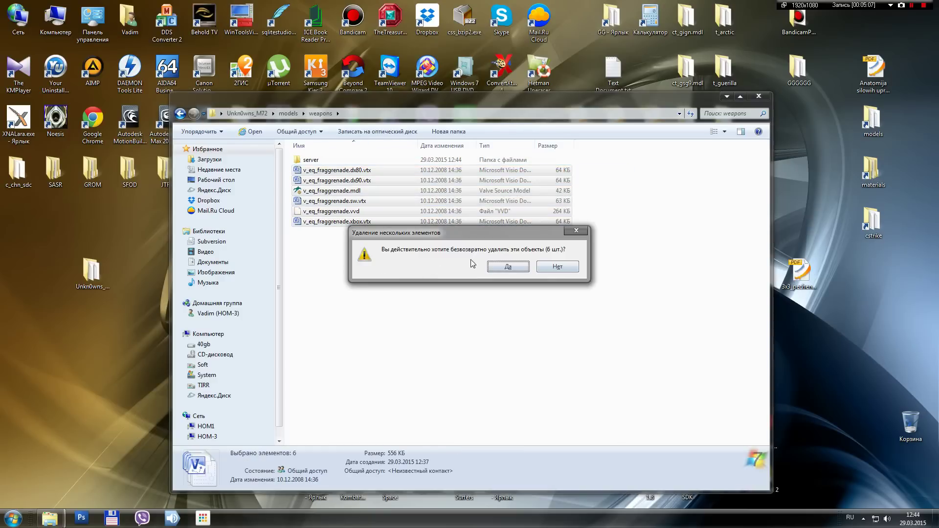
{"action": "left_click", "coordinate": [503, 267]}
Open the server folder and copy all five v_eq_fraggrenade files as paths
{"action": "double_click", "coordinate": [313, 160]}
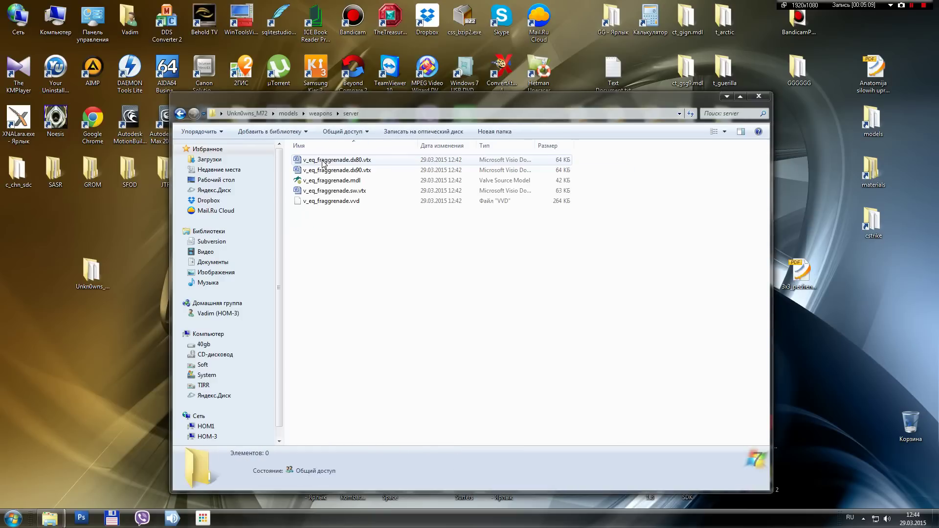
{"action": "left_click_drag", "start_coordinate": [612, 155], "coordinate": [435, 216]}
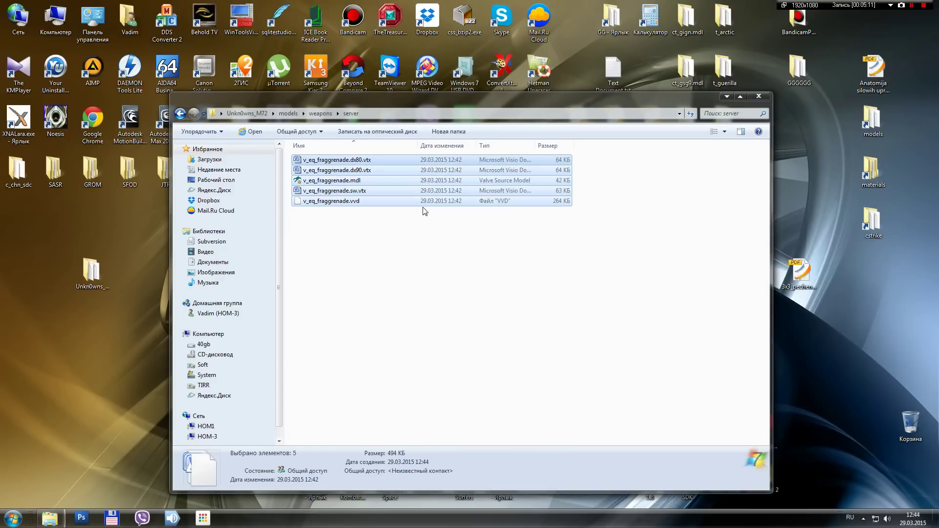
{"action": "right_click", "coordinate": [423, 211]}
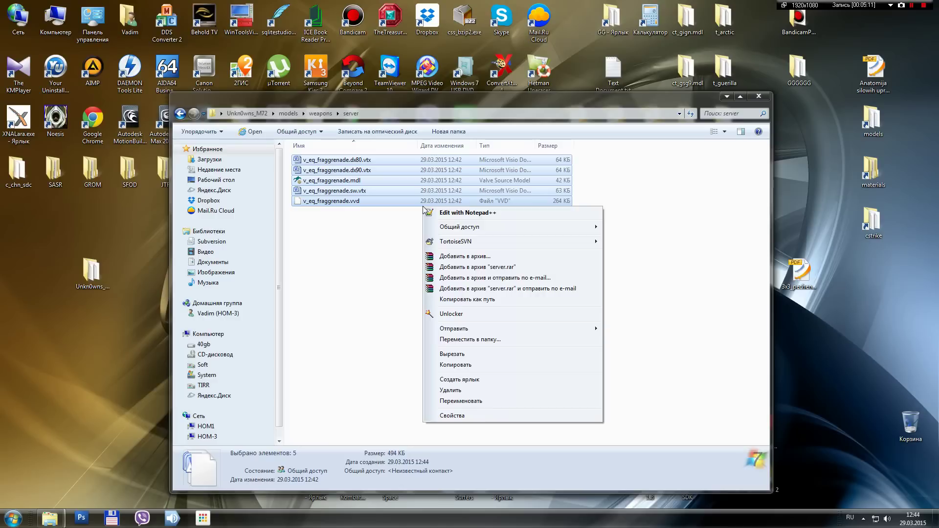
{"action": "left_click", "coordinate": [478, 300]}
Create Text Document.txt in the Unkn0wns_M72 folder, open it and paste the copied model file paths
{"action": "left_click", "coordinate": [258, 115]}
{"action": "right_click", "coordinate": [342, 338]}
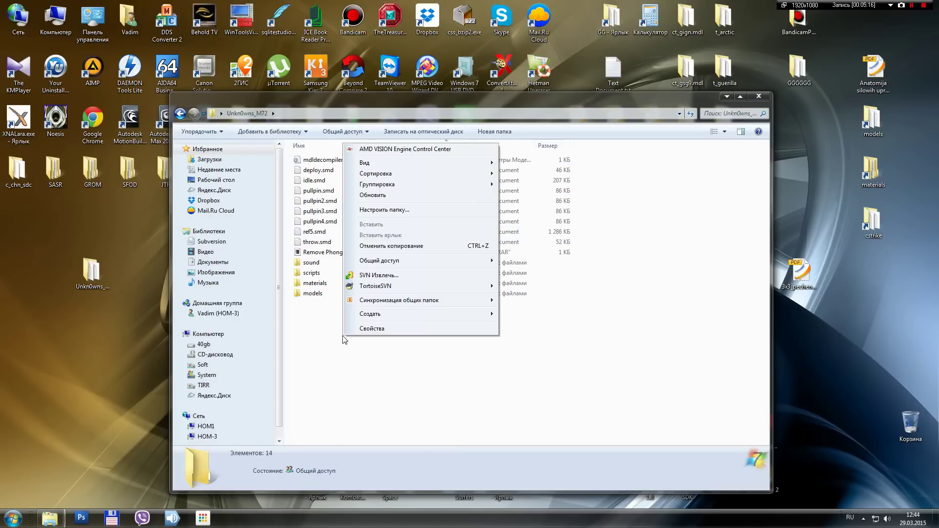
{"action": "mouse_move", "coordinate": [394, 316]}
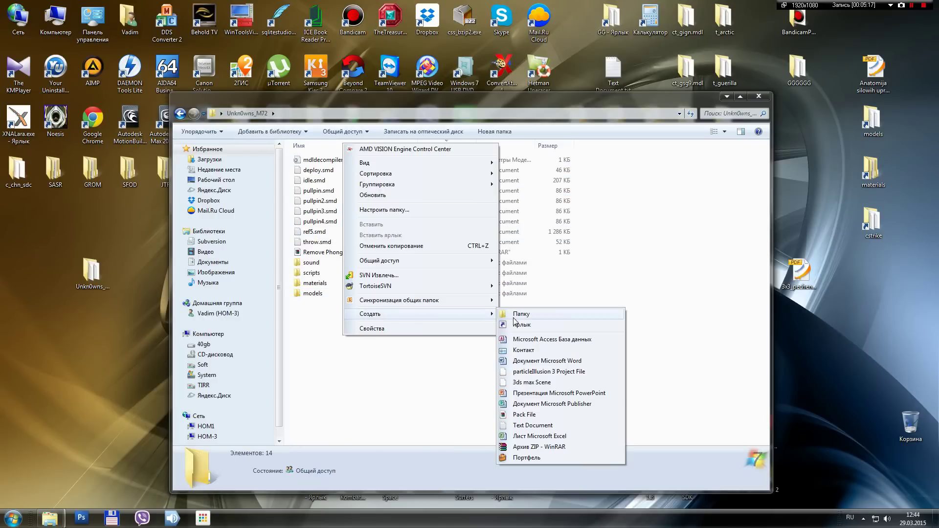
{"action": "left_click", "coordinate": [523, 425]}
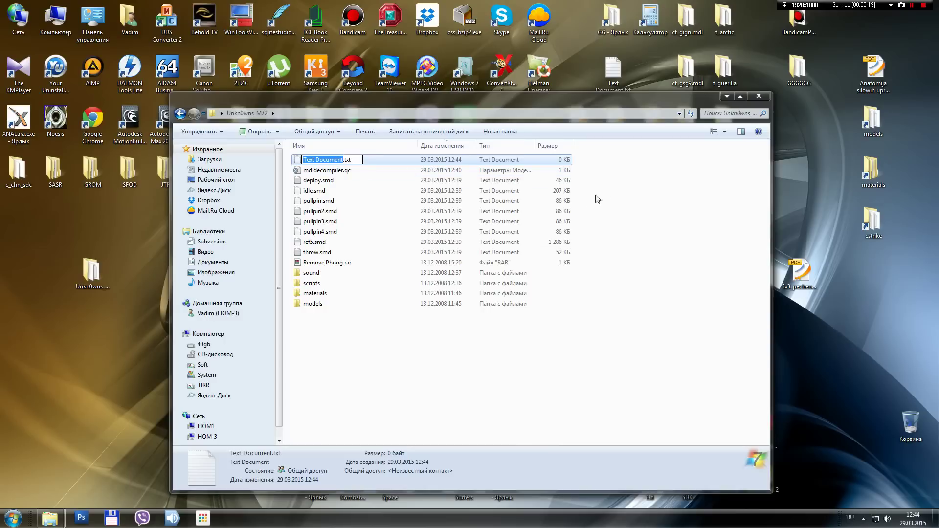
{"action": "key", "text": "Return"}
{"action": "double_click", "coordinate": [356, 161]}
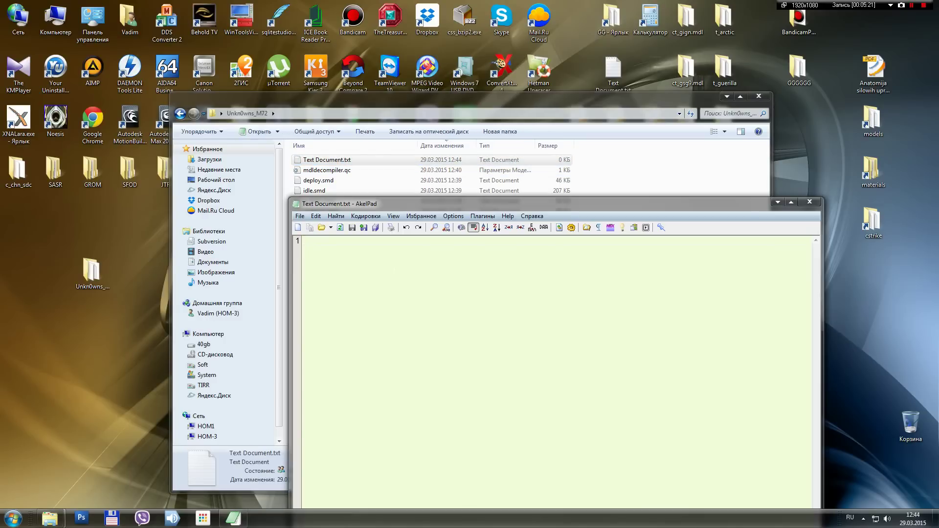
{"action": "right_click", "coordinate": [394, 270]}
{"action": "left_click", "coordinate": [413, 67]}
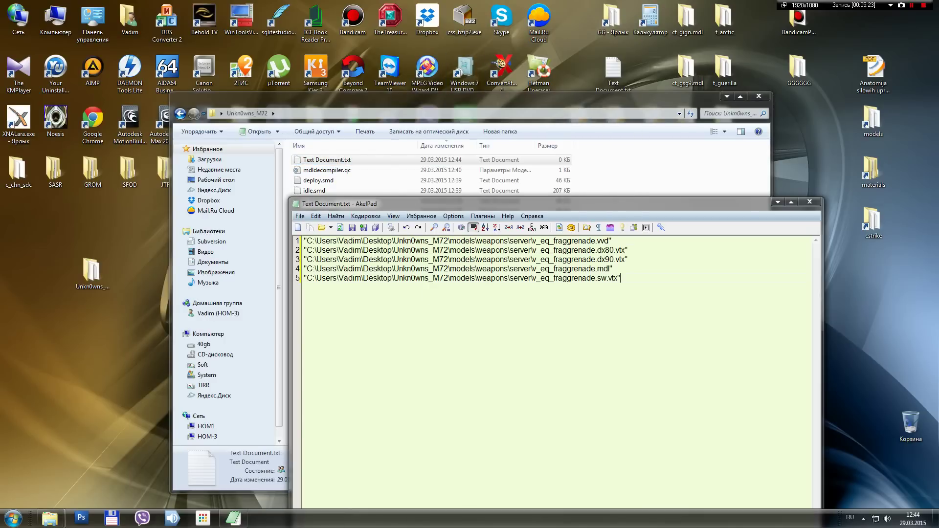
Open materials\models\weapons\v_models\m72 within Unkn0wns_M72 and copy its three Documents material files as paths
{"action": "left_click_drag", "start_coordinate": [484, 206], "coordinate": [591, 281]}
{"action": "double_click", "coordinate": [316, 295]}
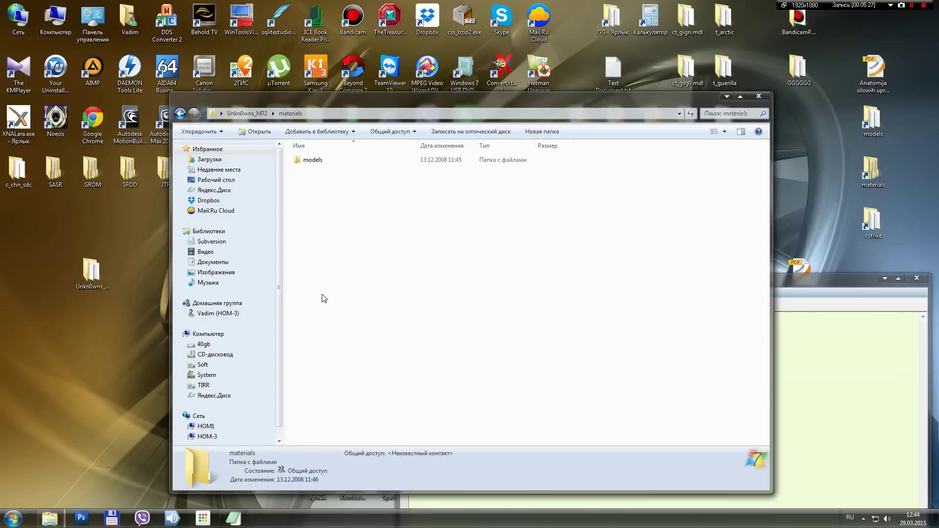
{"action": "double_click", "coordinate": [322, 160]}
{"action": "double_click", "coordinate": [326, 161]}
{"action": "double_click", "coordinate": [325, 160]}
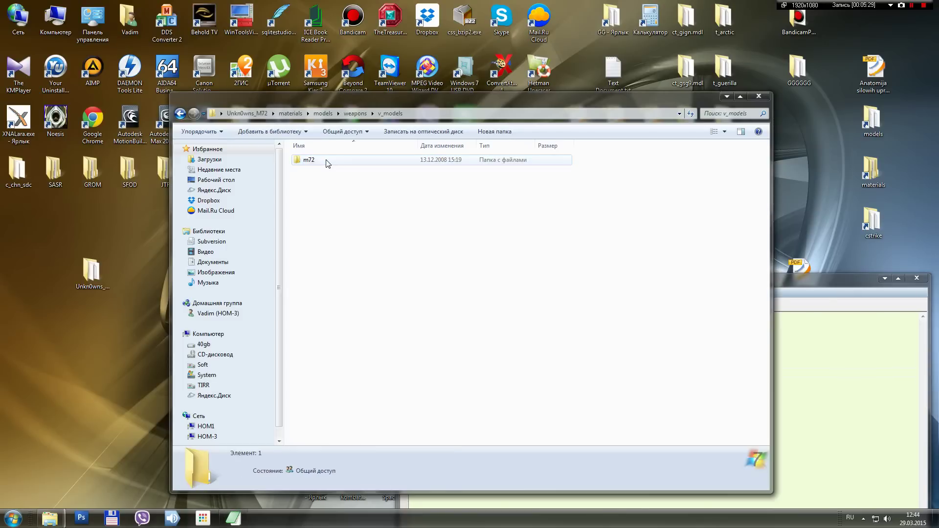
{"action": "double_click", "coordinate": [325, 160]}
{"action": "left_click_drag", "start_coordinate": [597, 157], "coordinate": [402, 177]}
{"action": "right_click", "coordinate": [401, 174]}
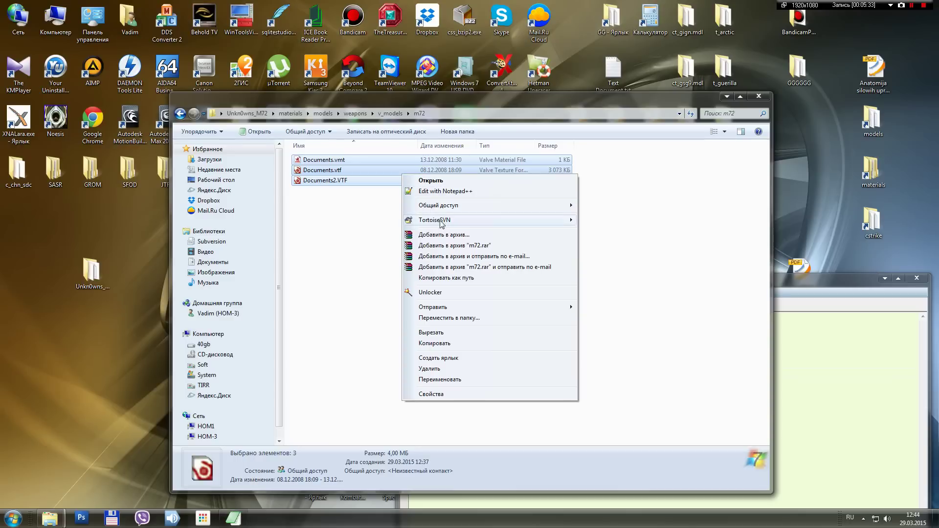
{"action": "left_click", "coordinate": [455, 278]}
Paste the material file paths into Text Document.txt from line 7, leaving a blank line after the model paths
{"action": "left_click", "coordinate": [782, 357]}
{"action": "right_click", "coordinate": [413, 373]}
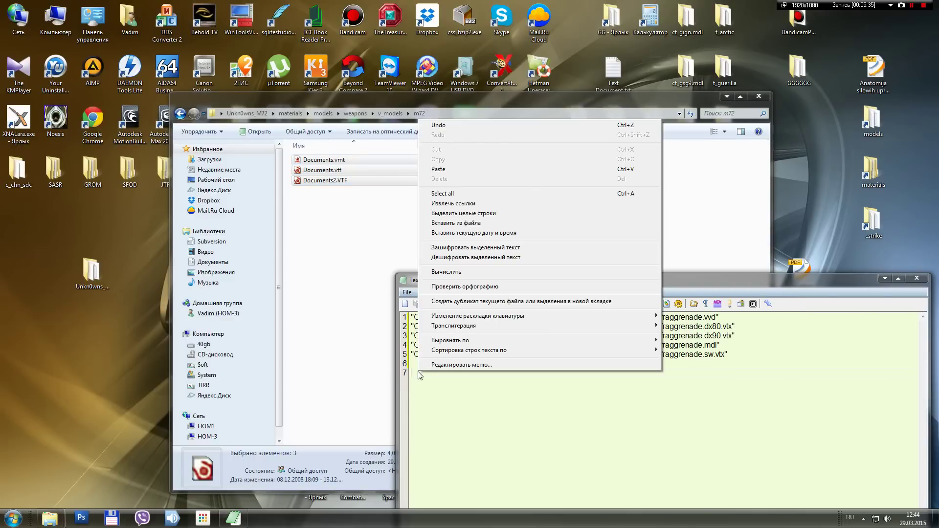
{"action": "left_click", "coordinate": [464, 172]}
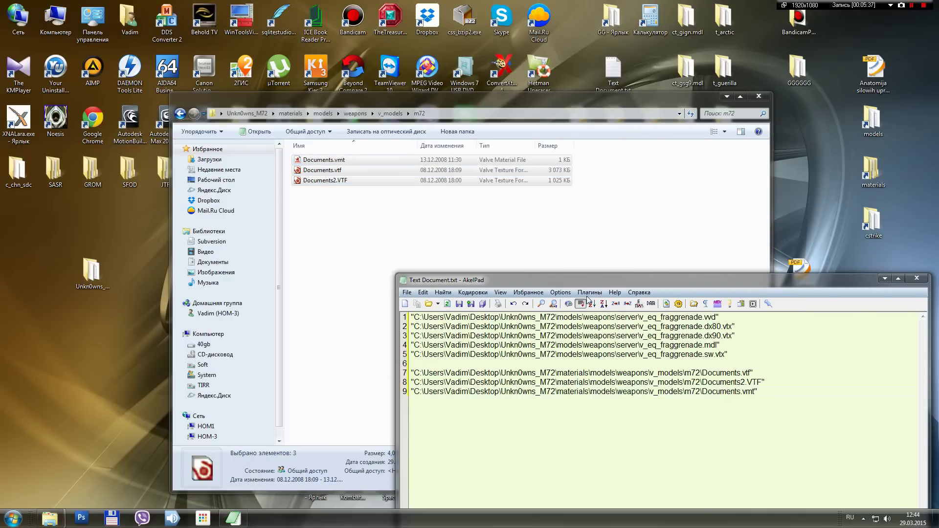
Strip the leading quote and the folder path through Unkn0wns_M72\ from every line by replacing all occurrences with nothing
{"action": "left_click_drag", "start_coordinate": [594, 280], "coordinate": [397, 141]}
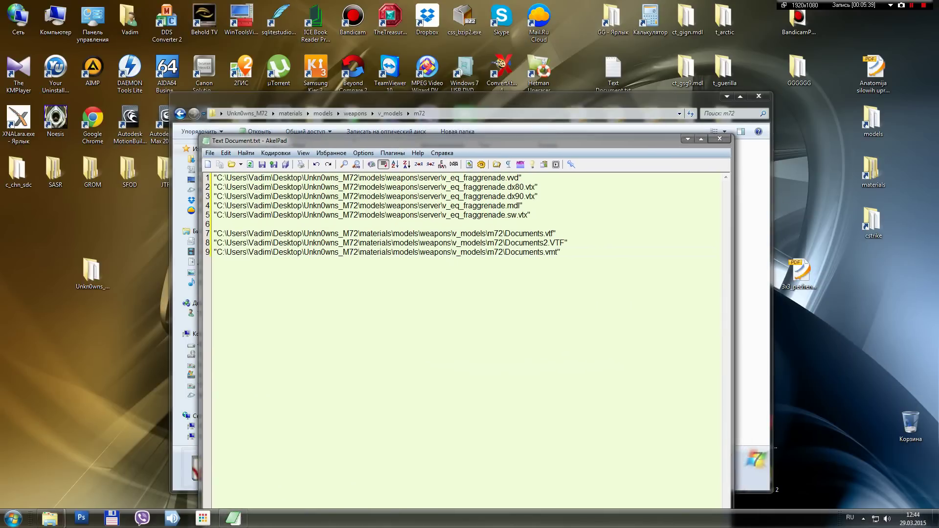
{"action": "left_click_drag", "start_coordinate": [357, 178], "coordinate": [198, 175]}
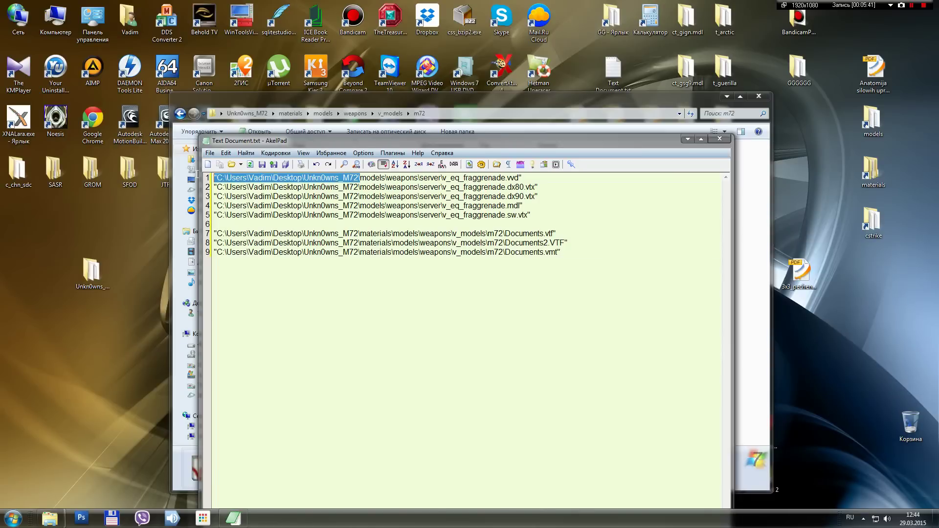
{"action": "left_click", "coordinate": [226, 153]}
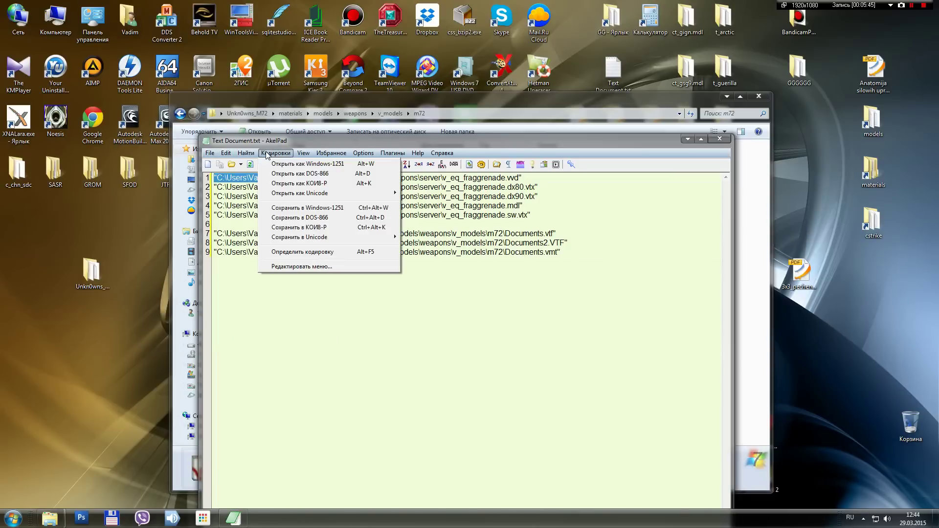
{"action": "mouse_move", "coordinate": [250, 154]}
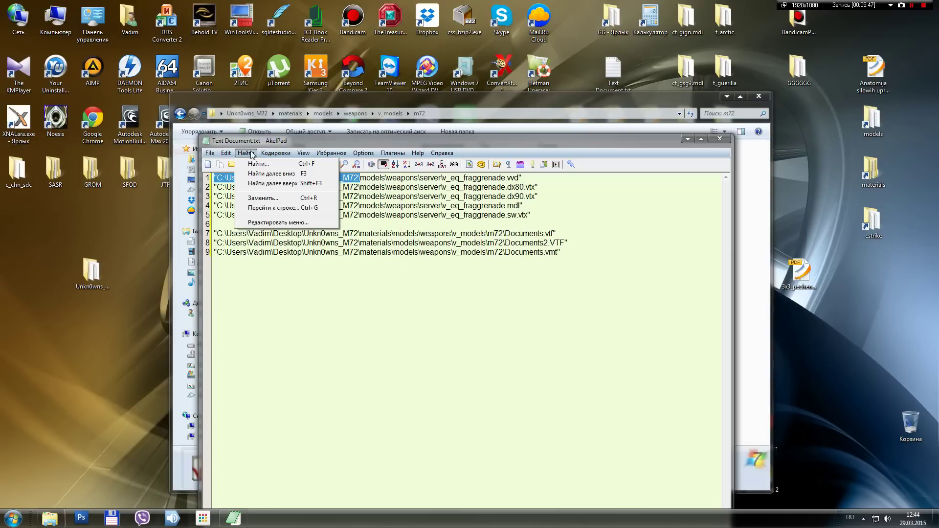
{"action": "left_click", "coordinate": [263, 198]}
{"action": "left_click", "coordinate": [385, 250]}
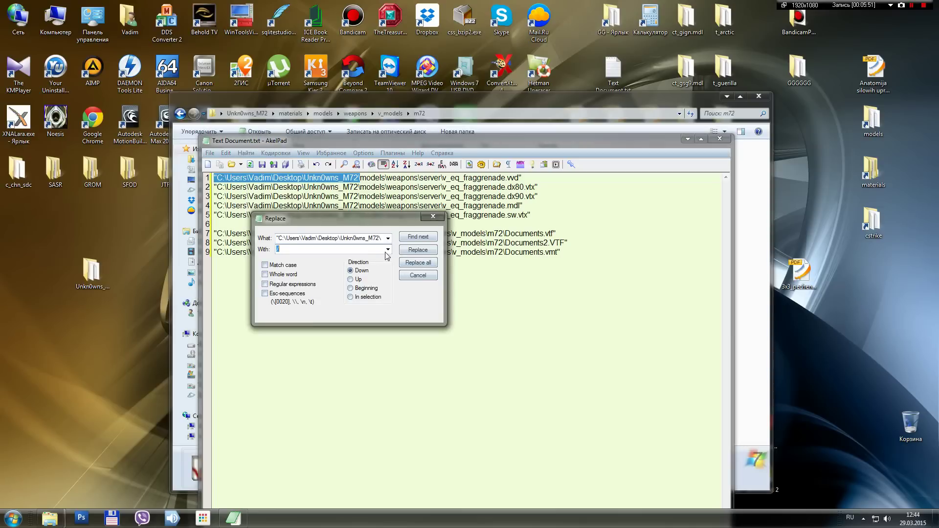
{"action": "left_click", "coordinate": [388, 250]}
{"action": "left_click", "coordinate": [323, 268]}
{"action": "left_click", "coordinate": [418, 262]}
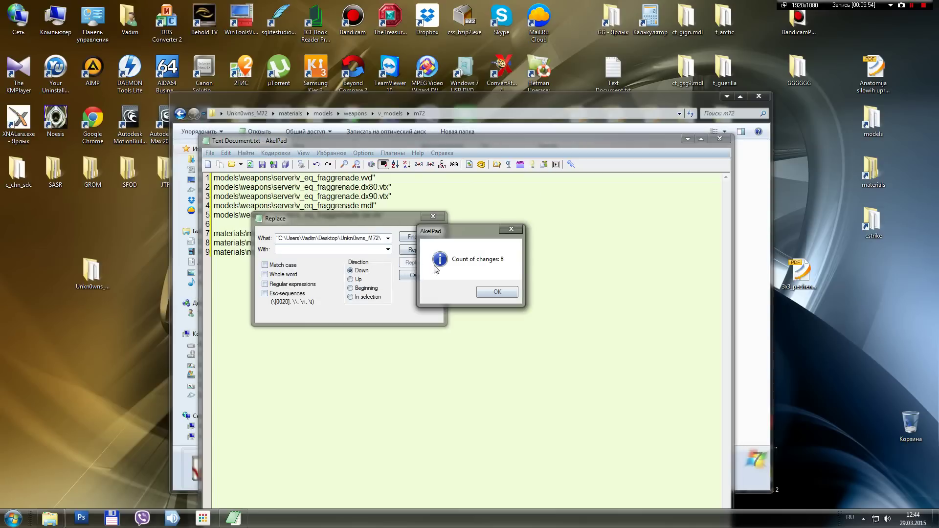
{"action": "left_click", "coordinate": [493, 293]}
{"action": "left_click", "coordinate": [433, 217]}
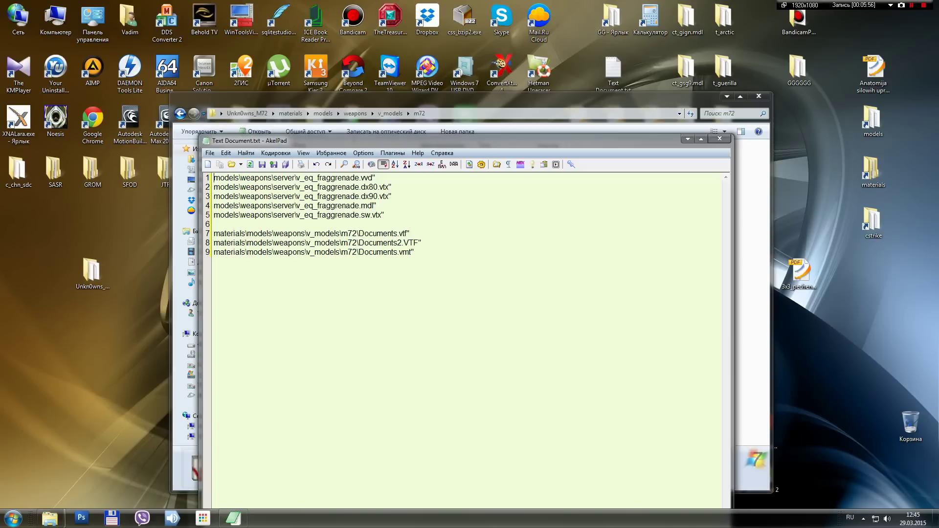
Remove the closing quotation marks from every line by replacing all of them with nothing
{"action": "left_click", "coordinate": [246, 154]}
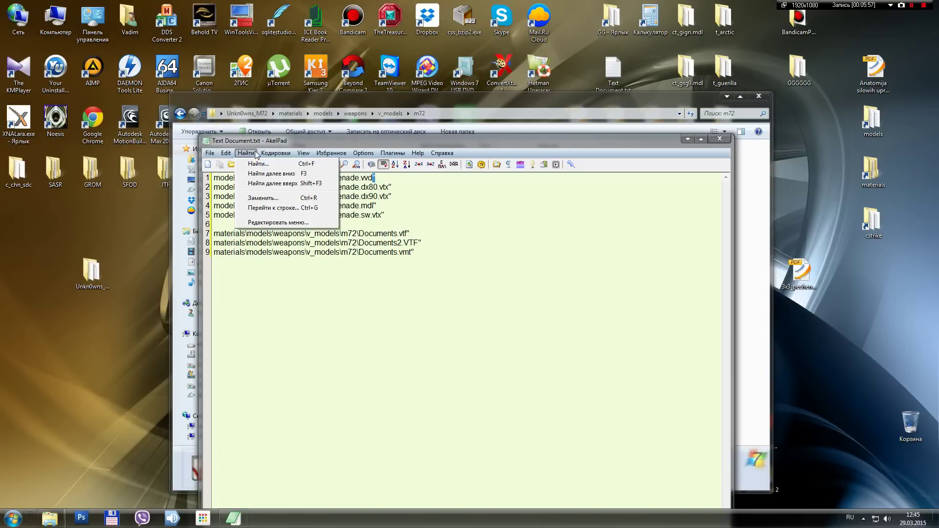
{"action": "left_click", "coordinate": [263, 197]}
{"action": "left_click", "coordinate": [418, 263]}
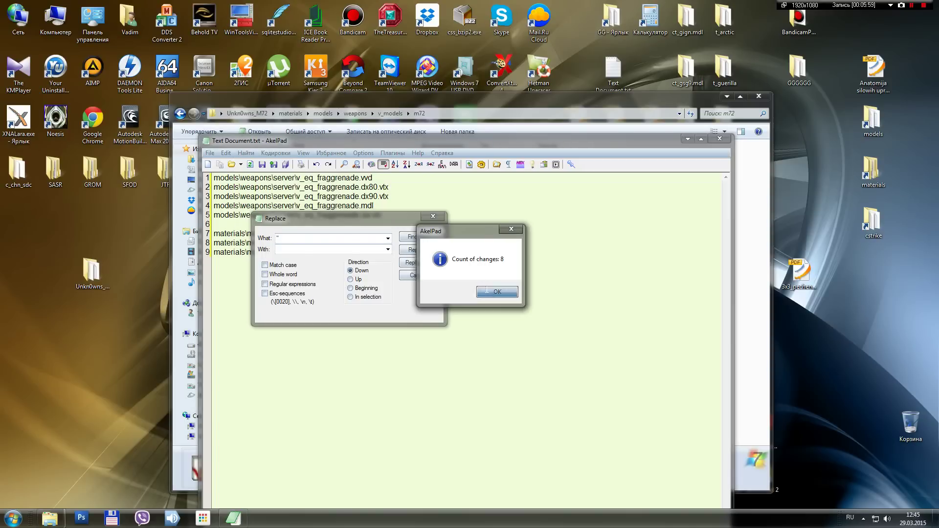
{"action": "left_click", "coordinate": [496, 291]}
{"action": "left_click", "coordinate": [433, 216]}
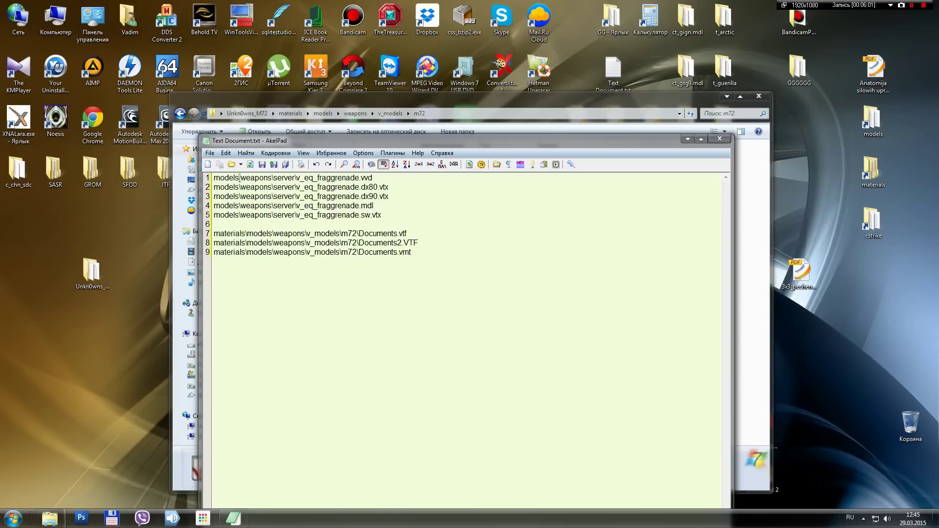
Replace every backslash \ in the file list with a forward slash /
{"action": "left_click", "coordinate": [246, 153]}
{"action": "left_click", "coordinate": [263, 197]}
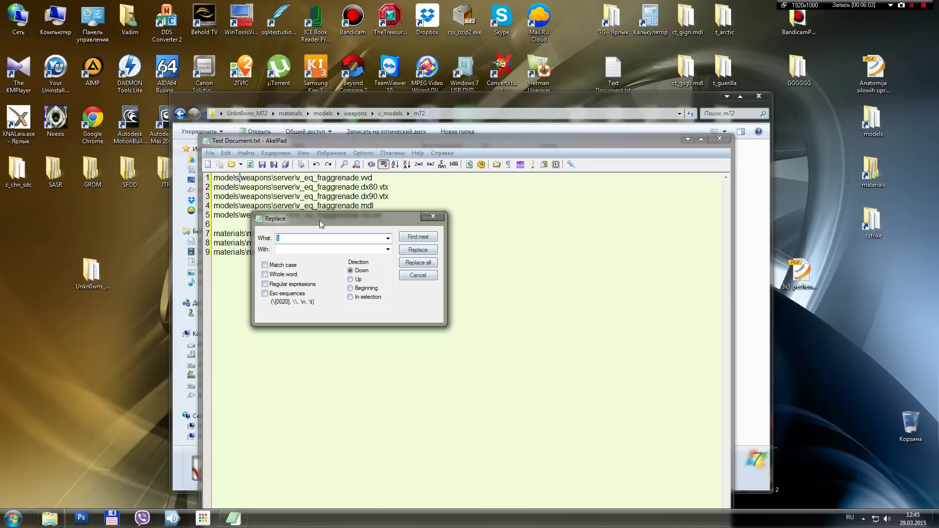
{"action": "left_click", "coordinate": [388, 250]}
{"action": "left_click", "coordinate": [384, 268]}
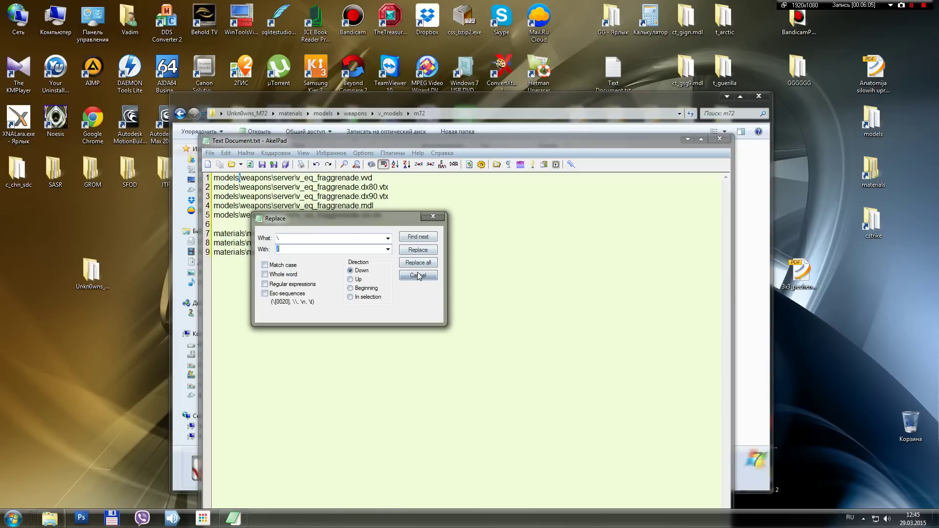
{"action": "left_click", "coordinate": [418, 263]}
{"action": "left_click", "coordinate": [496, 292]}
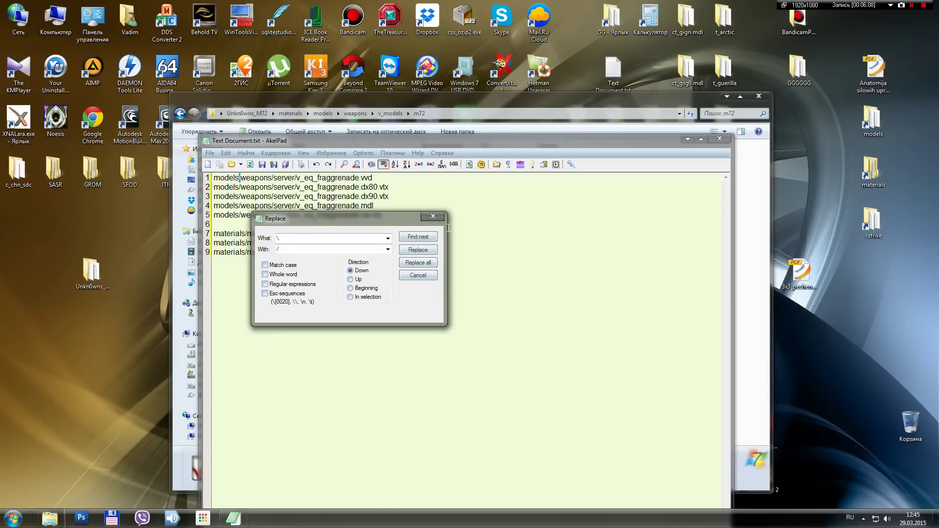
{"action": "left_click", "coordinate": [433, 216]}
Save and close Text Document.txt, then return to the Unkn0wns_M72 folder and sort it by modification date, oldest first
{"action": "left_click", "coordinate": [719, 141]}
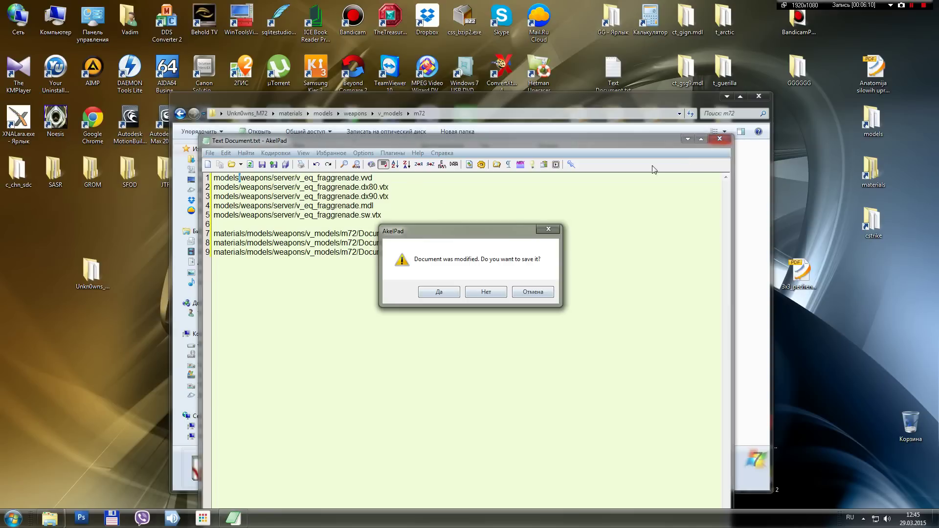
{"action": "left_click", "coordinate": [438, 292]}
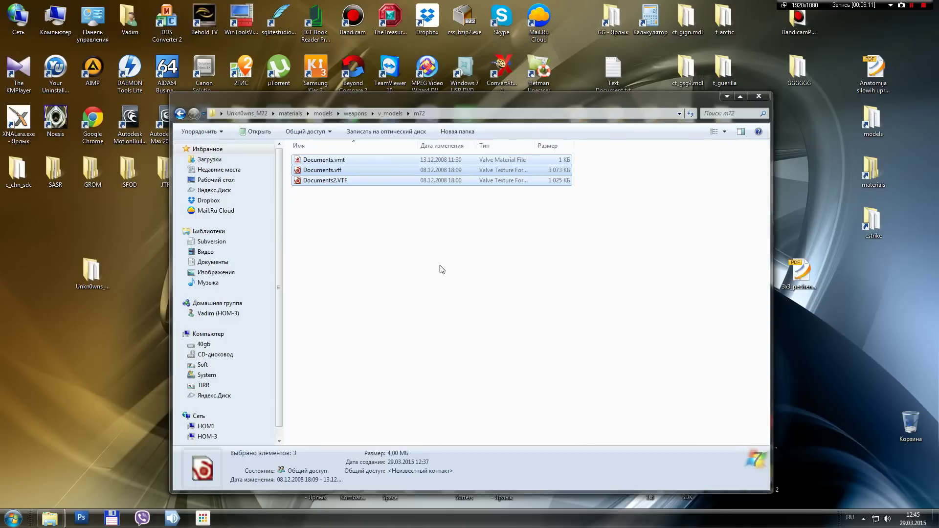
{"action": "left_click", "coordinate": [262, 116]}
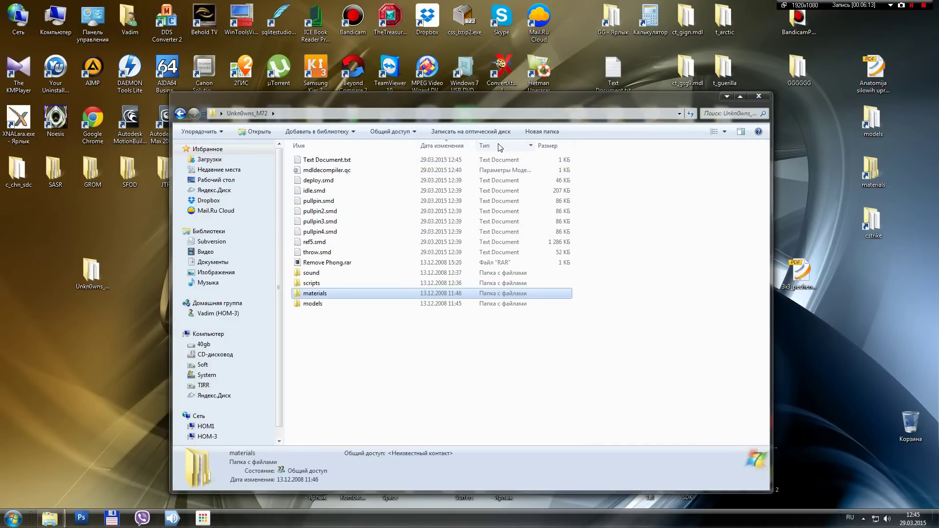
{"action": "left_click", "coordinate": [445, 147]}
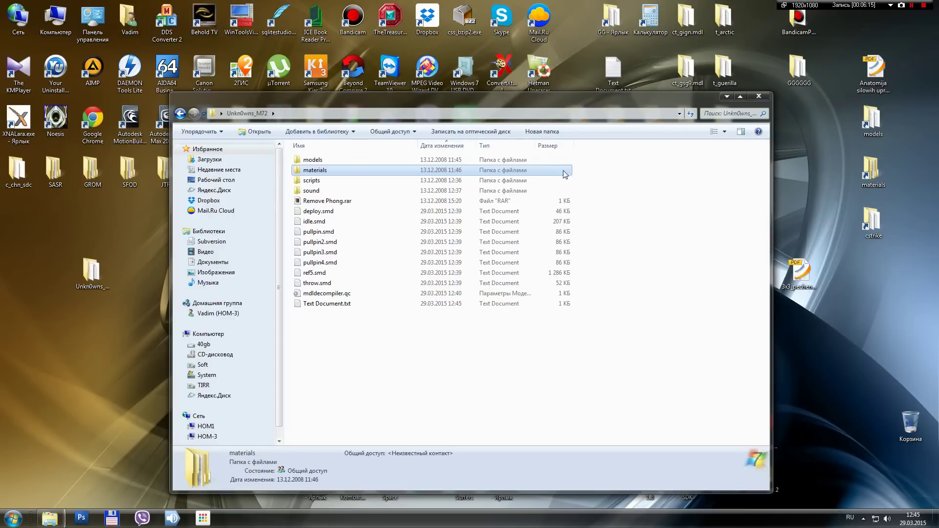
Permanently delete the decompiled .smd files and mdldecompiler.qc from the Unkn0wns_M72 folder
{"action": "left_click_drag", "start_coordinate": [596, 211], "coordinate": [354, 294]}
{"action": "key", "text": "Delete"}
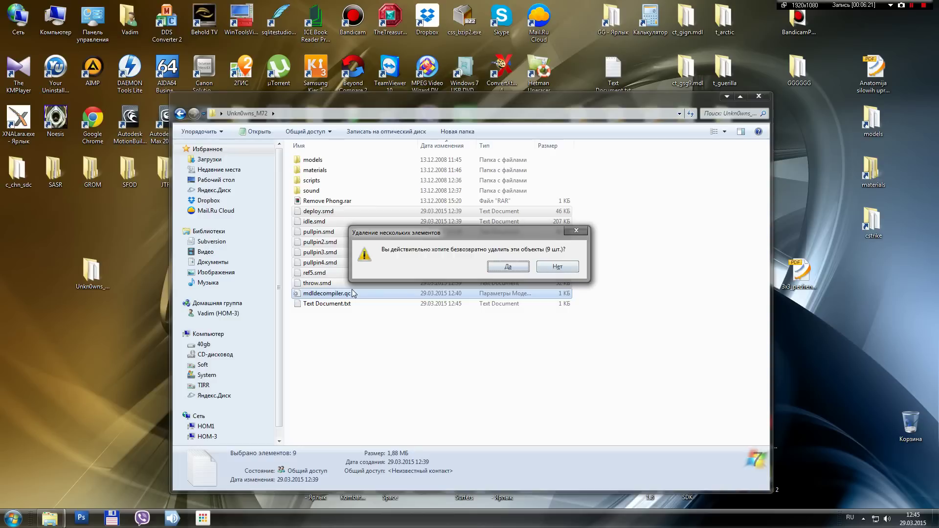
{"action": "key", "text": "Return"}
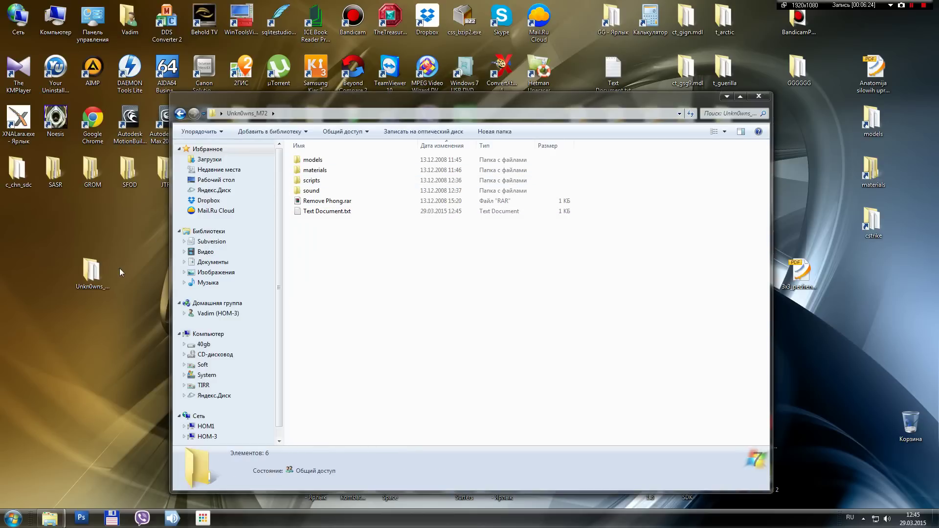
Rename Text Document.txt to Unkn0wns_M72.txt using the name copied from the desktop folder, and close the folder window
{"action": "left_click", "coordinate": [83, 291]}
{"action": "right_click", "coordinate": [84, 292]}
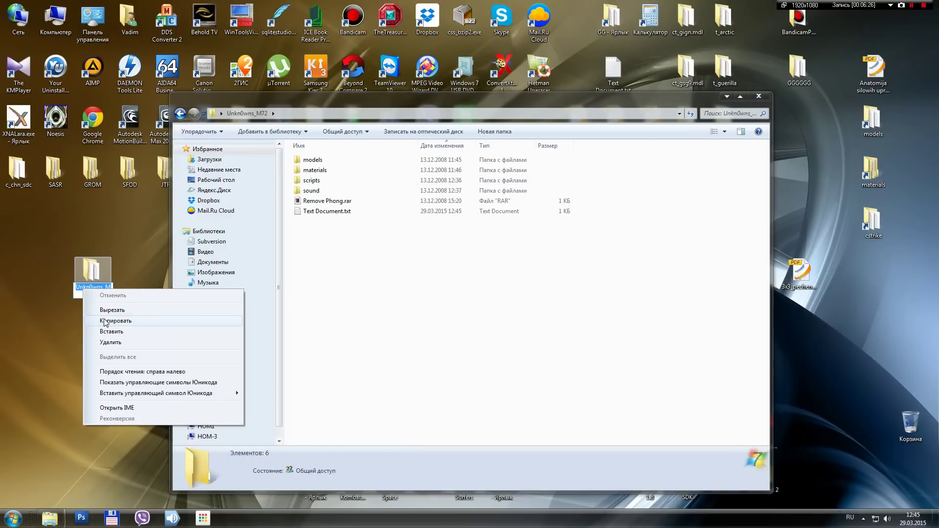
{"action": "key", "text": "m"}
{"action": "key", "text": "ctrl+c"}
{"action": "left_click", "coordinate": [315, 213]}
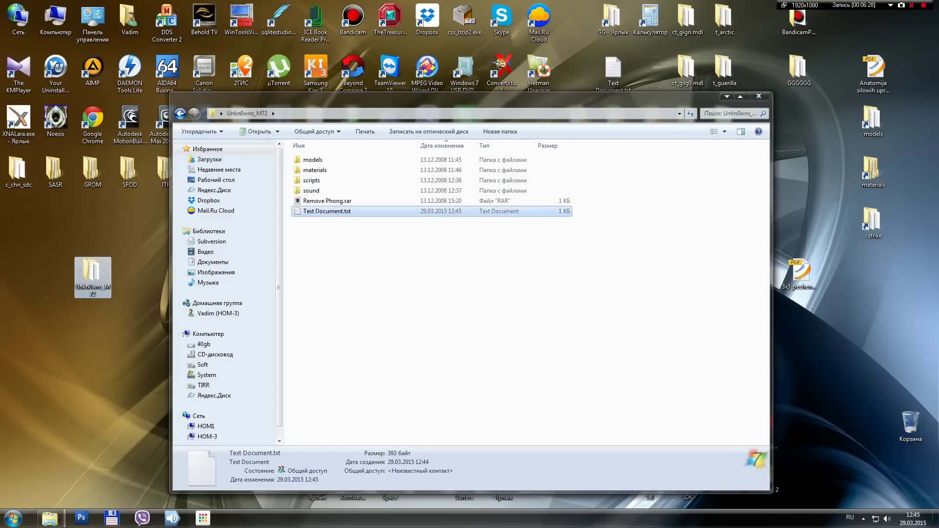
{"action": "key", "text": "F2"}
{"action": "right_click", "coordinate": [316, 212]}
{"action": "left_click", "coordinate": [350, 255]}
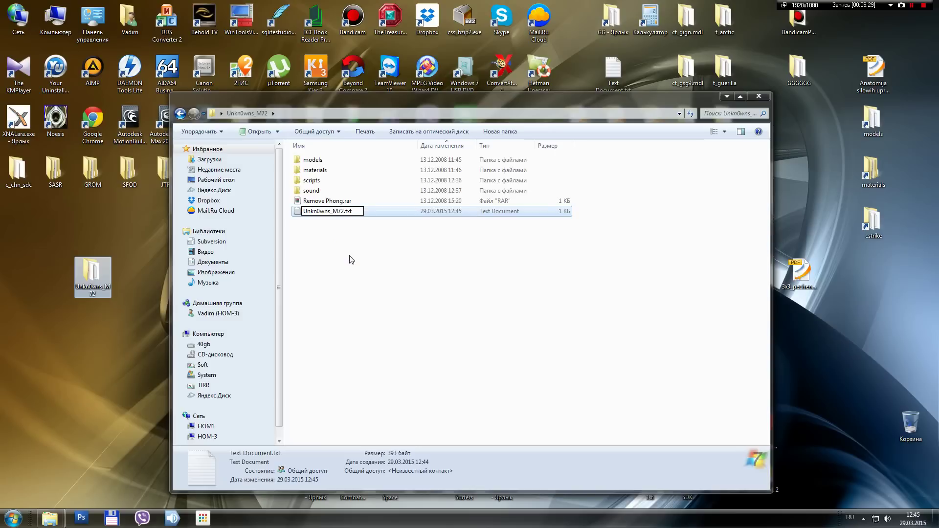
{"action": "left_click", "coordinate": [350, 255]}
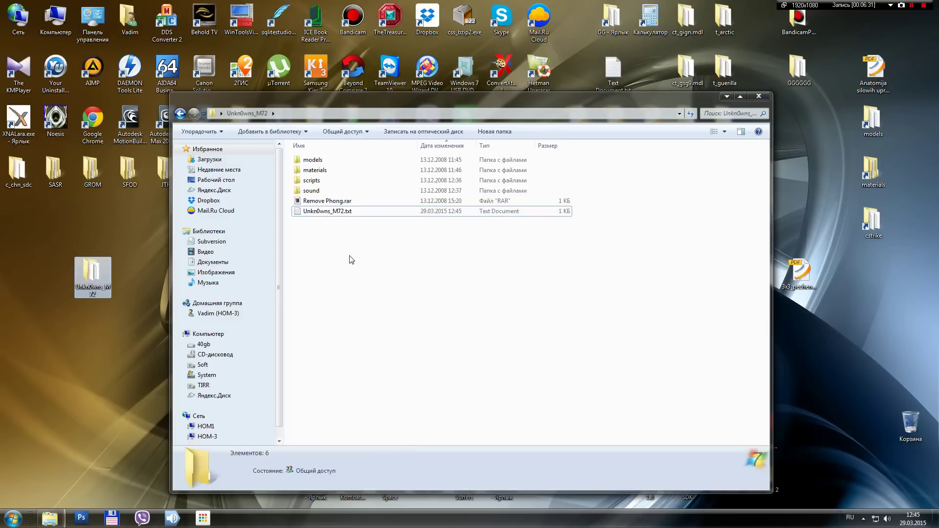
{"action": "left_click", "coordinate": [761, 99]}
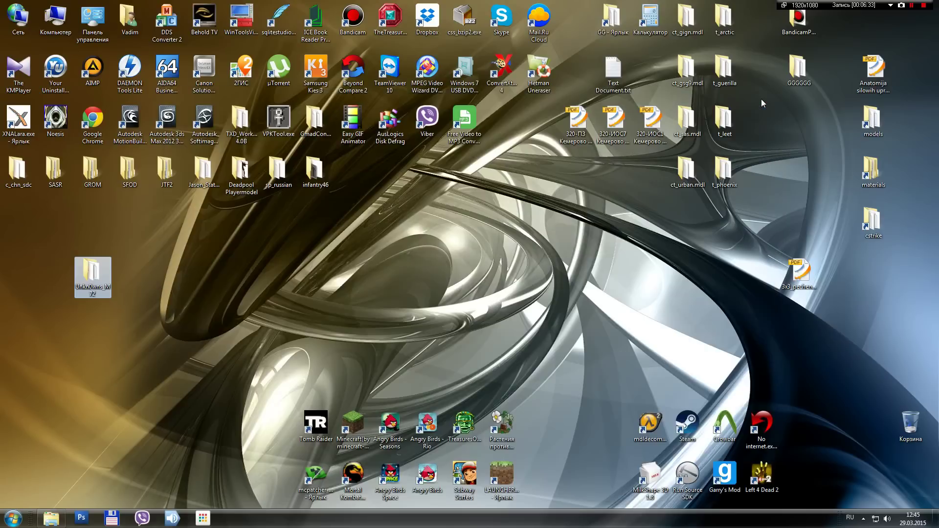